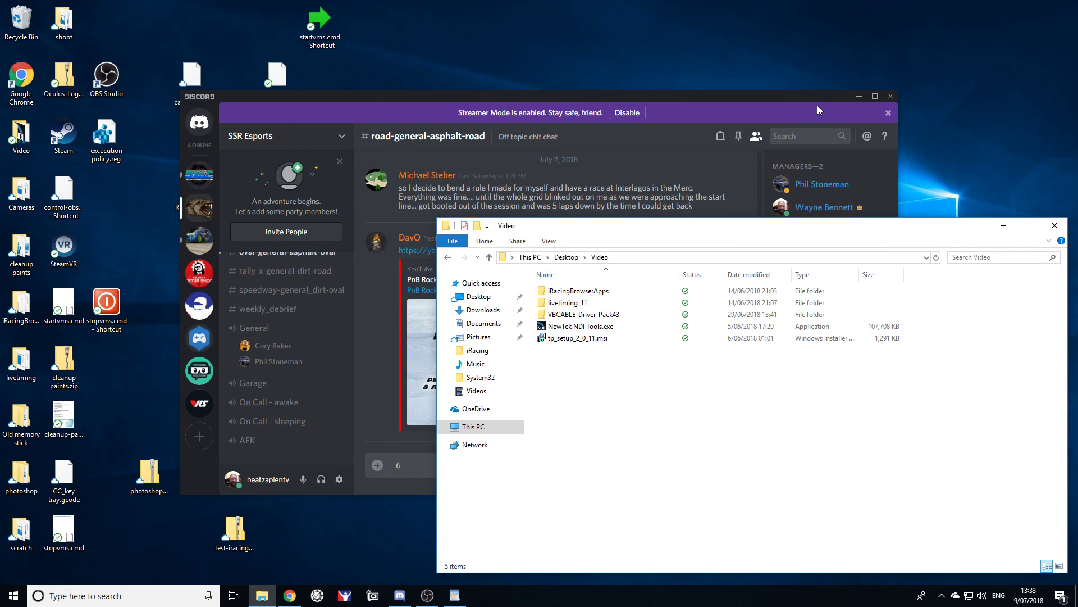
Step: Close Discord and review the physical and software requirements for both PCs in Setup Guide.docx
click(890, 96)
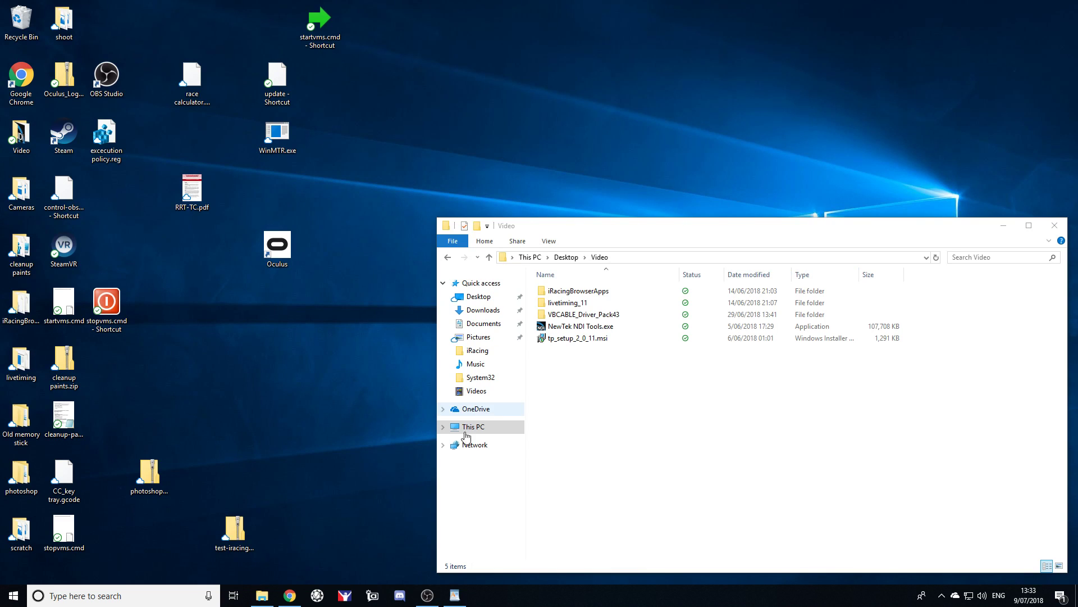
click(460, 602)
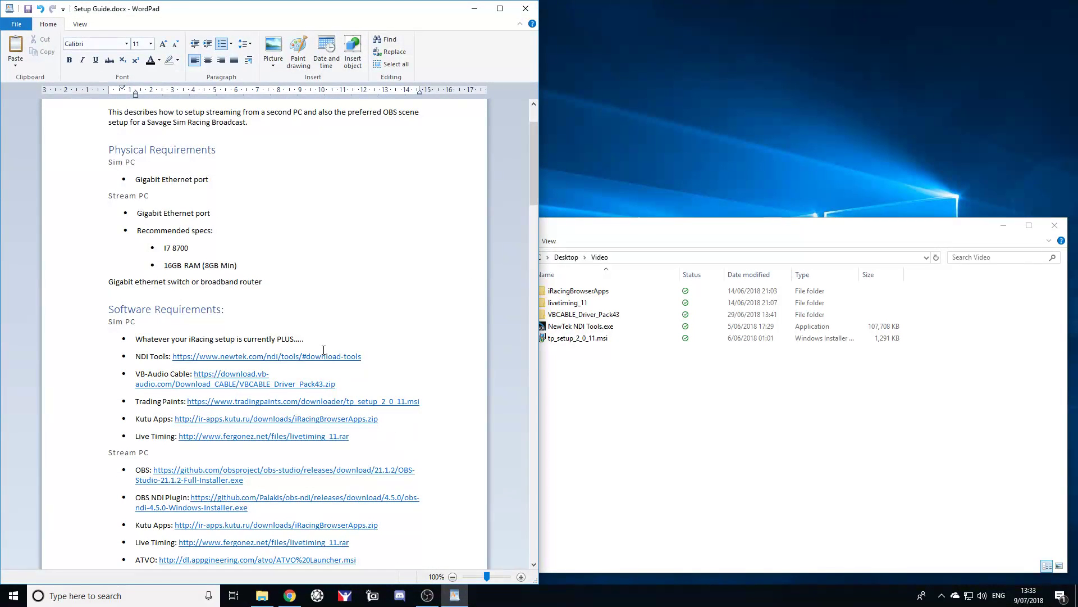
scroll(320, 368, up, 3)
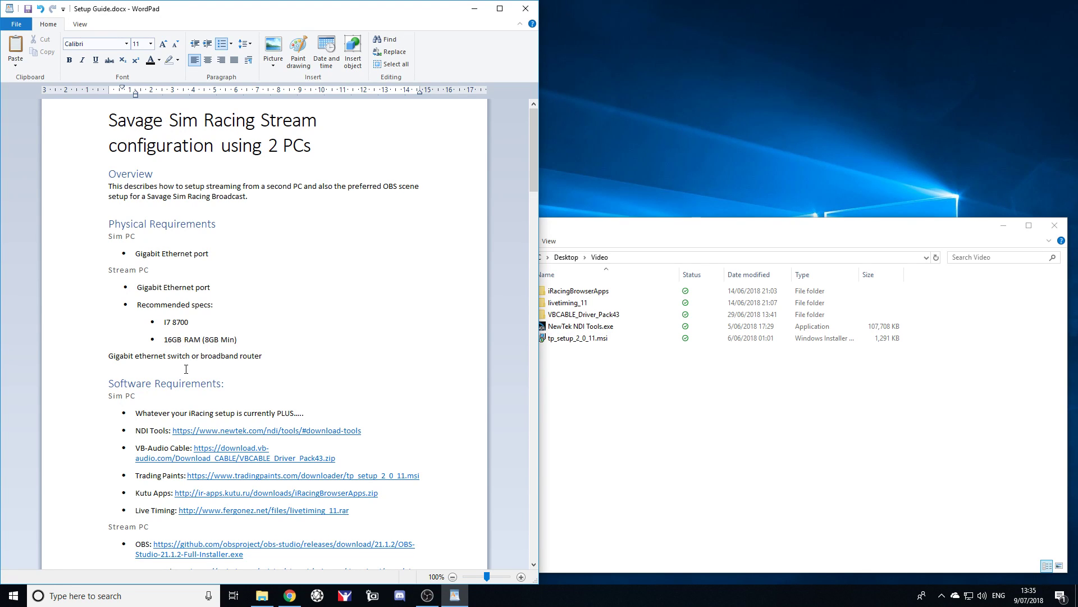
scroll(237, 388, down, 1)
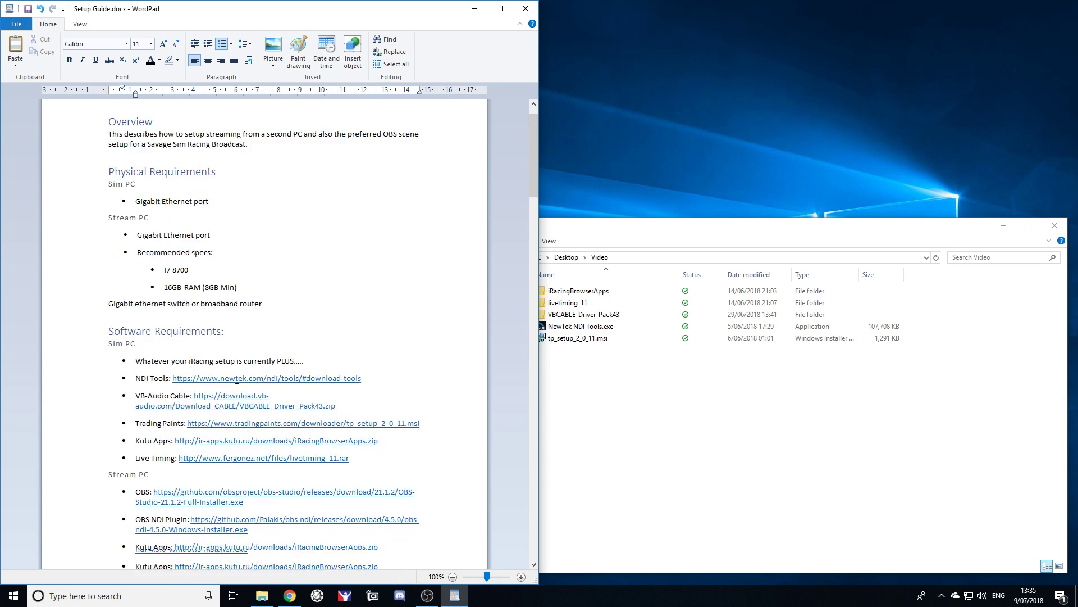
scroll(237, 387, down, 2)
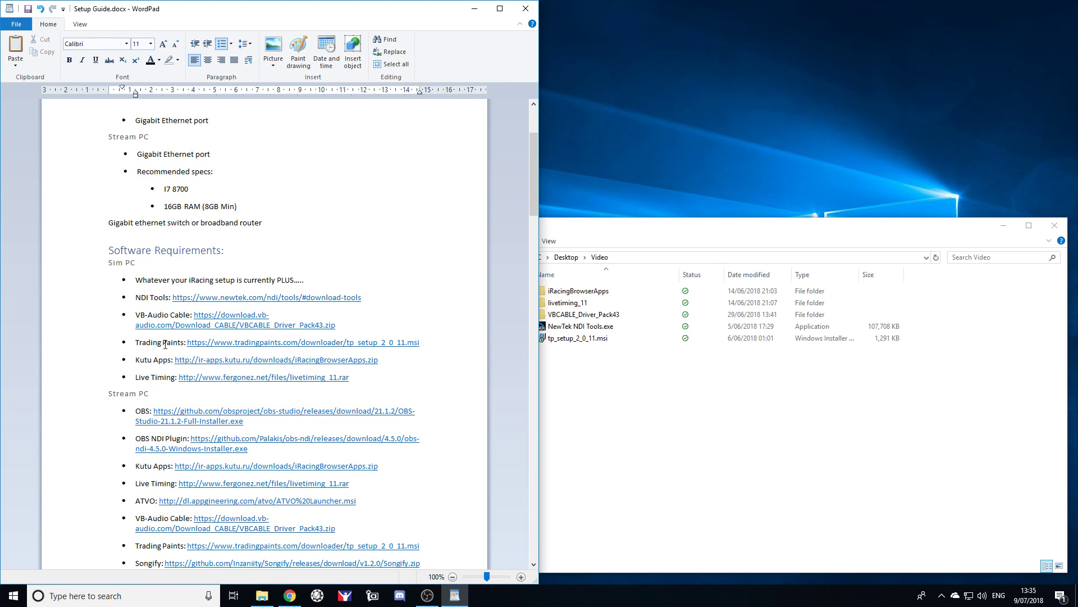
scroll(165, 344, up, 3)
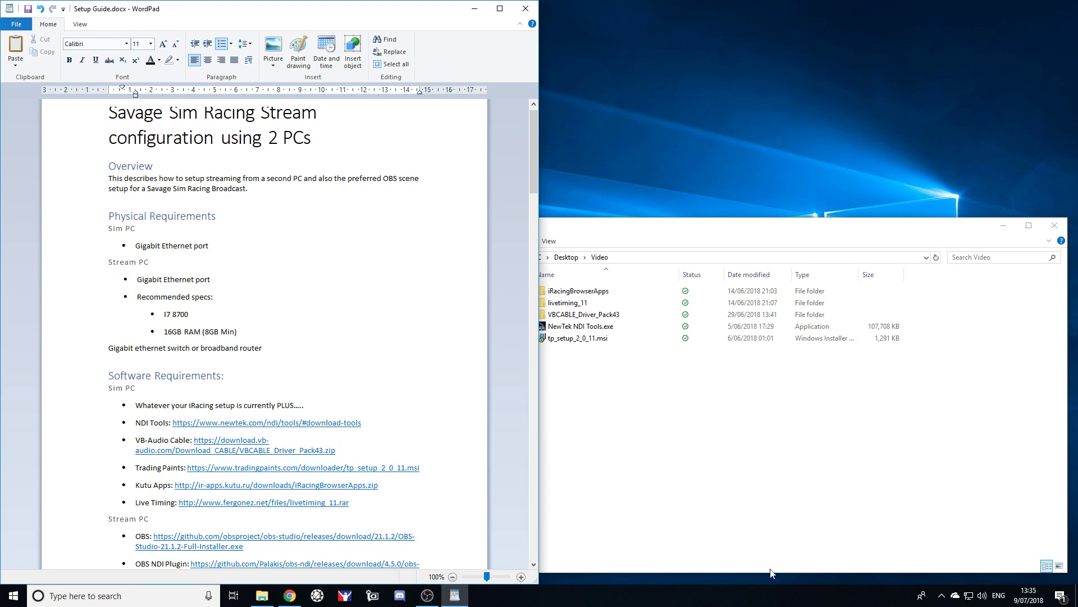
Step: Install Trading Paints from tp_setup_2_0_11.msi into the default folder, launch it, close its window and check the hidden tray icons
click(941, 600)
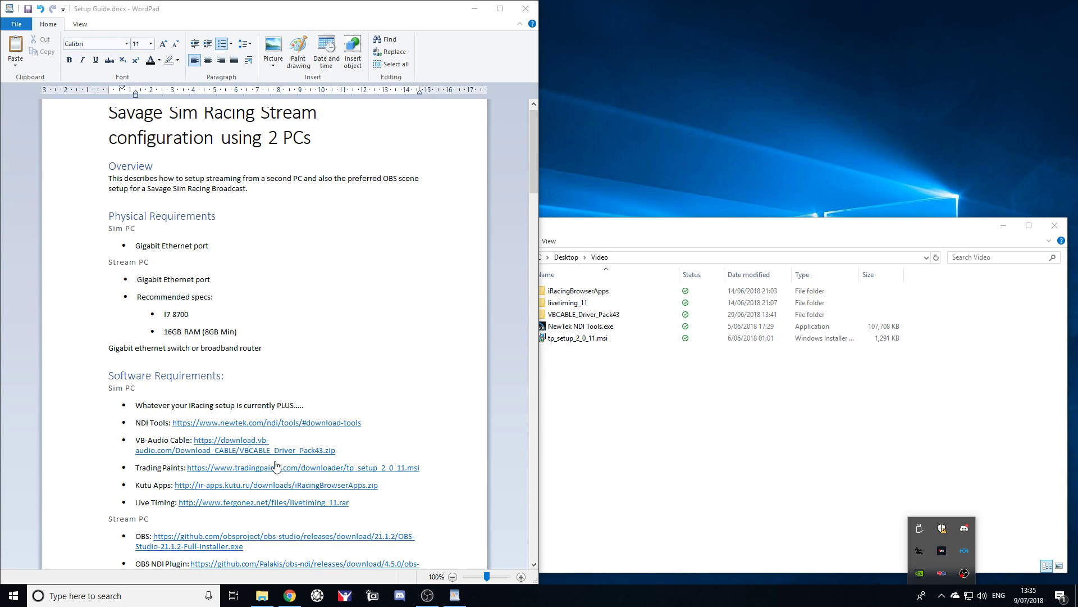
click(625, 489)
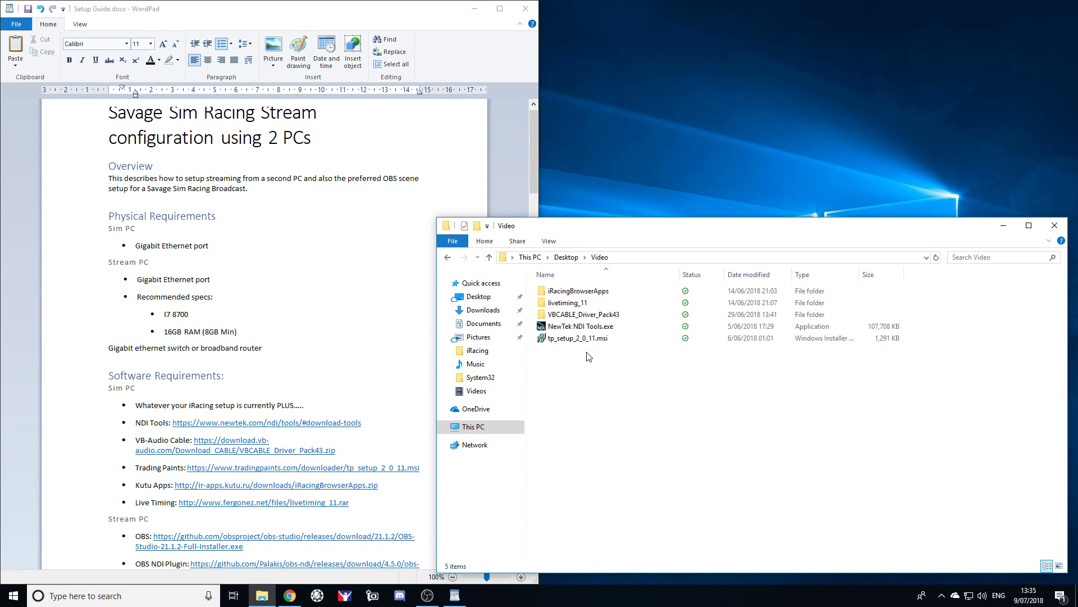
double_click(577, 338)
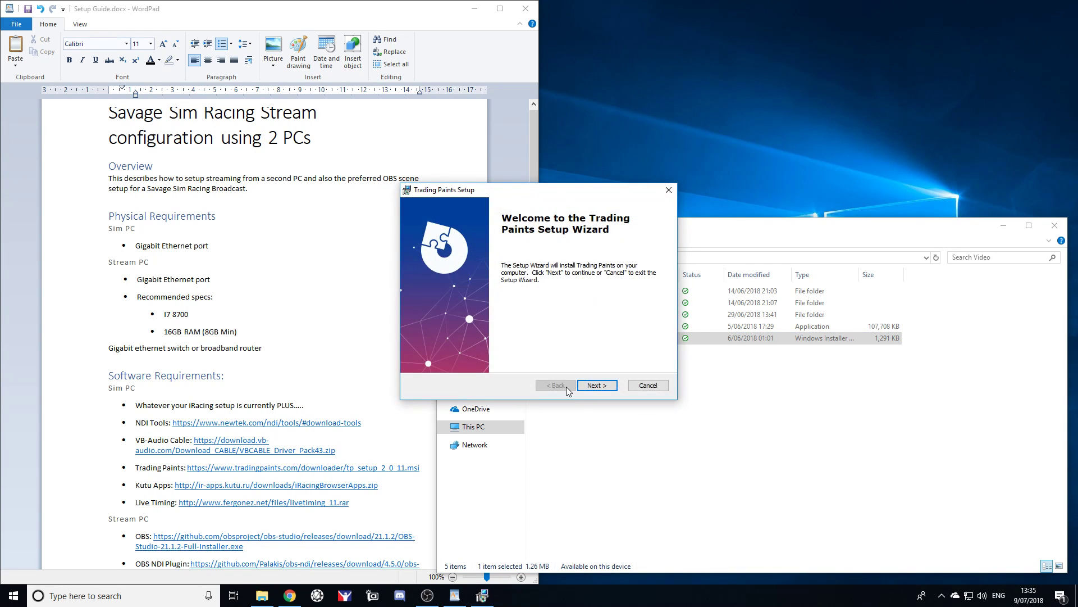
click(596, 386)
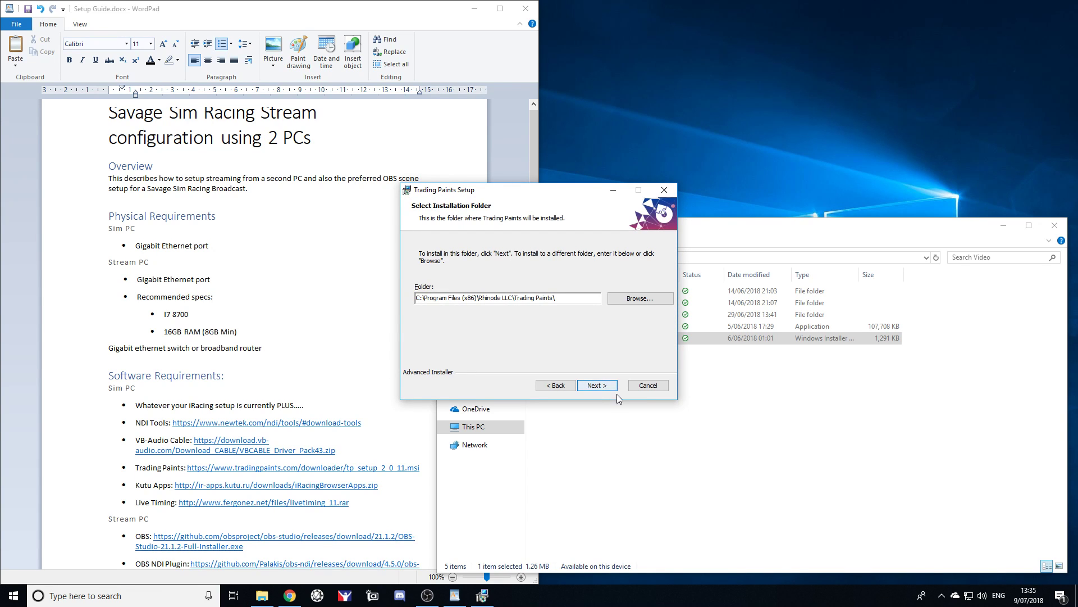
click(595, 387)
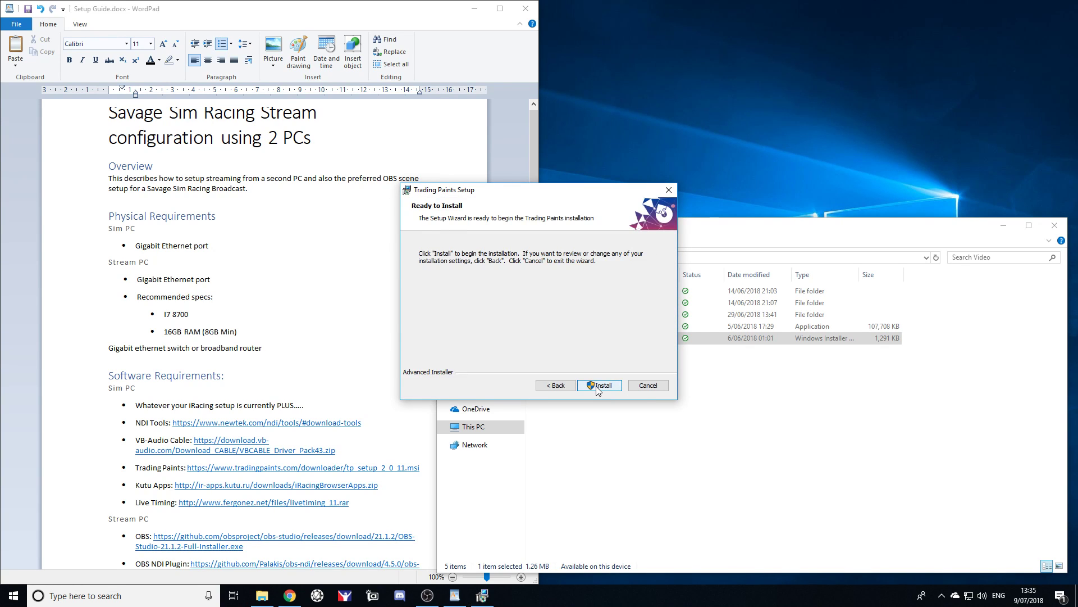
click(595, 385)
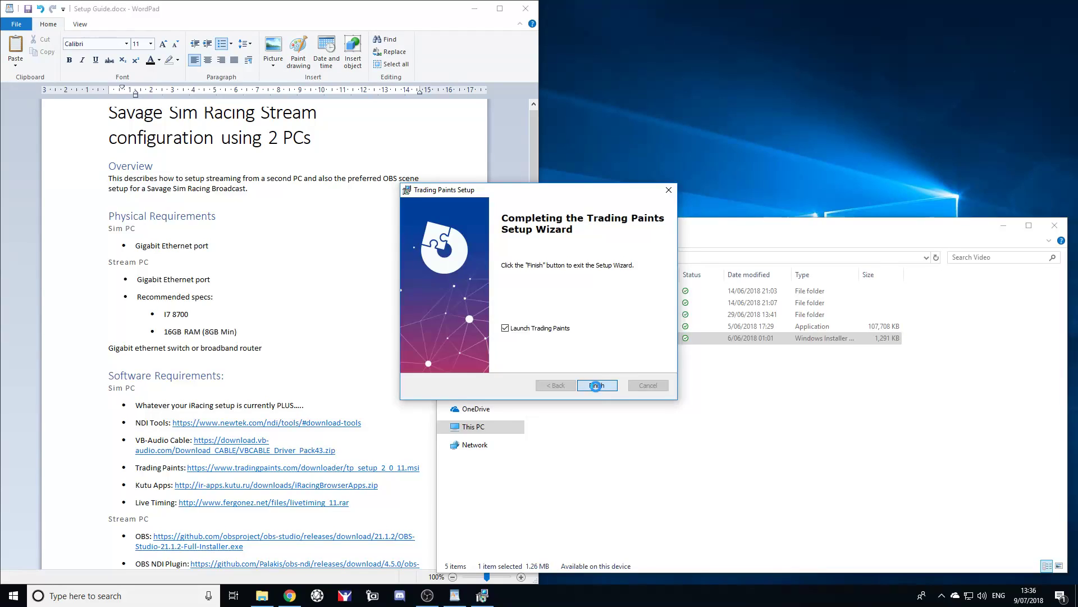
click(596, 387)
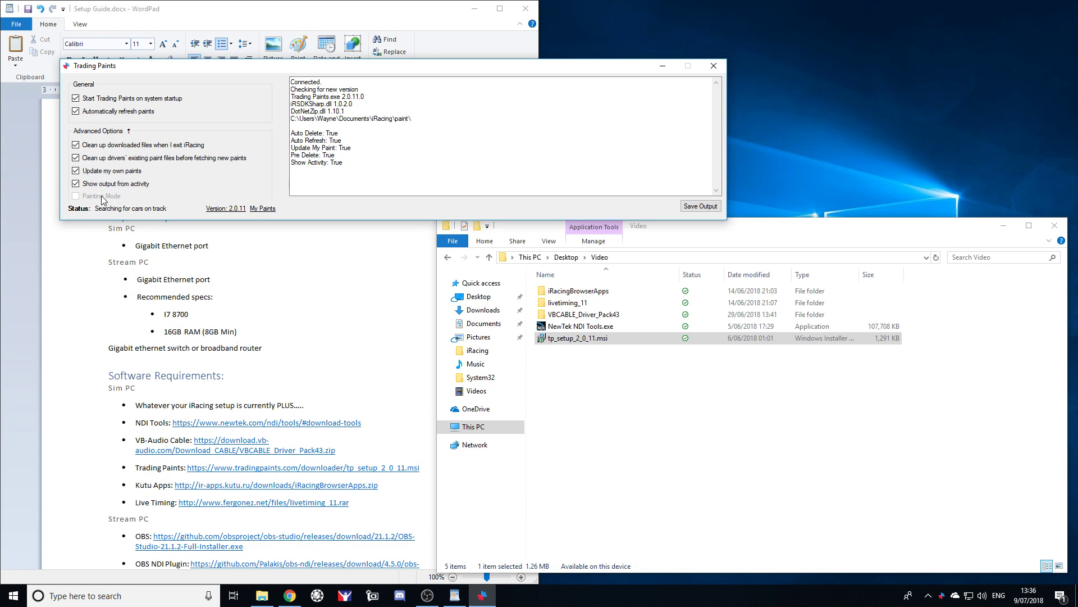
click(714, 65)
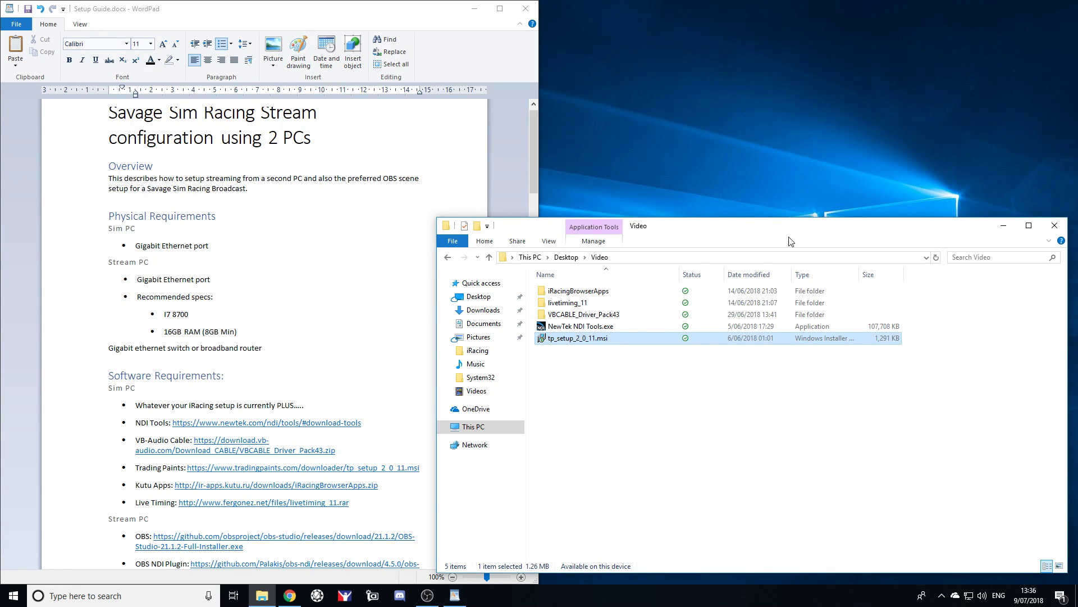
click(941, 596)
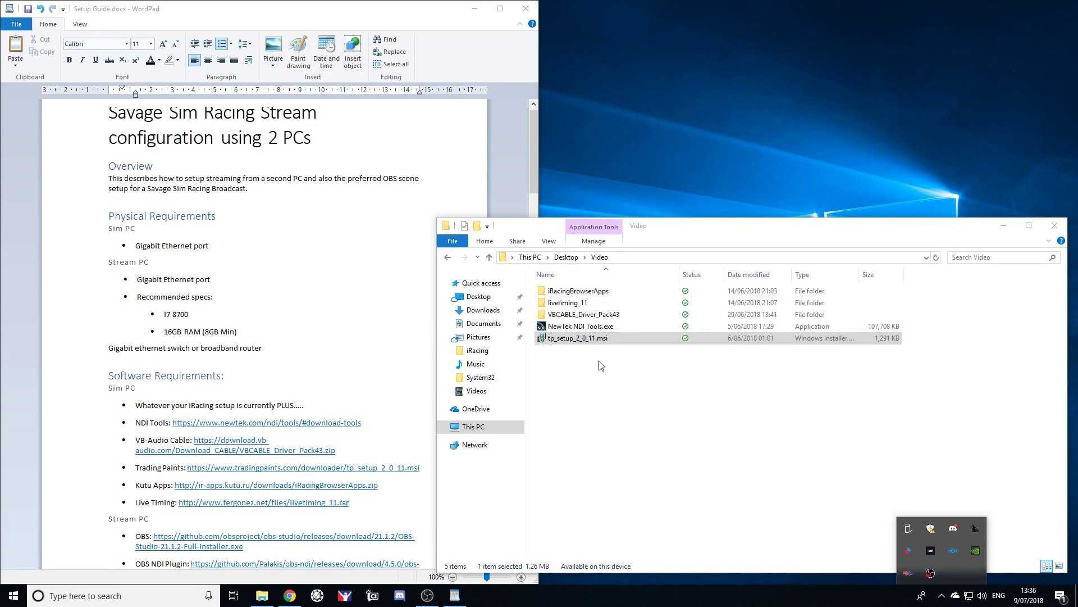
Step: Start the NewTek NDI Tools.exe installer from the Video folder, accept the licence agreement and proceed to component selection
double_click(562, 327)
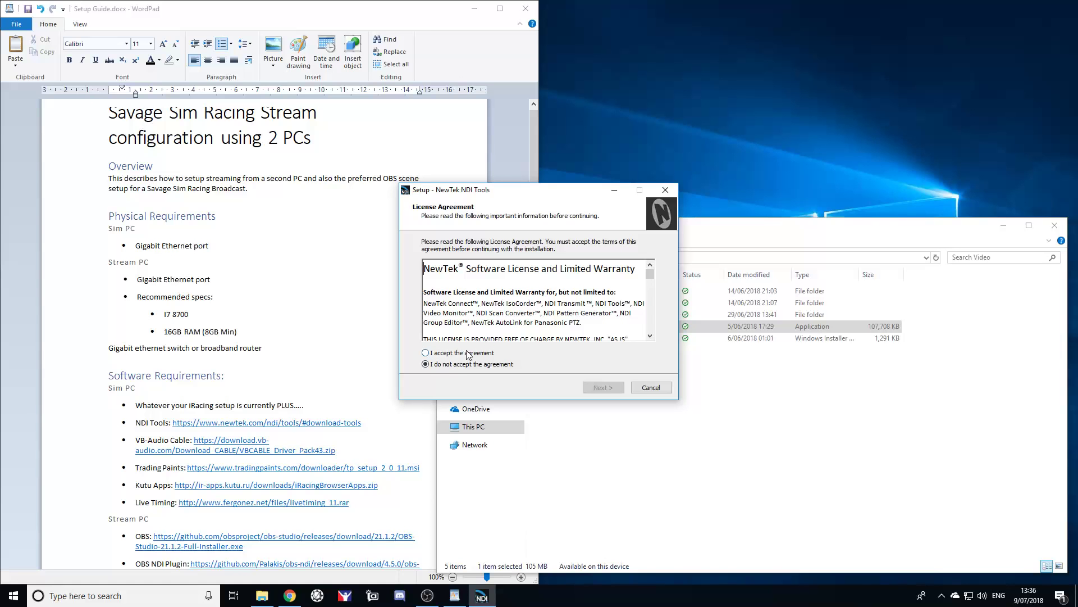
click(471, 354)
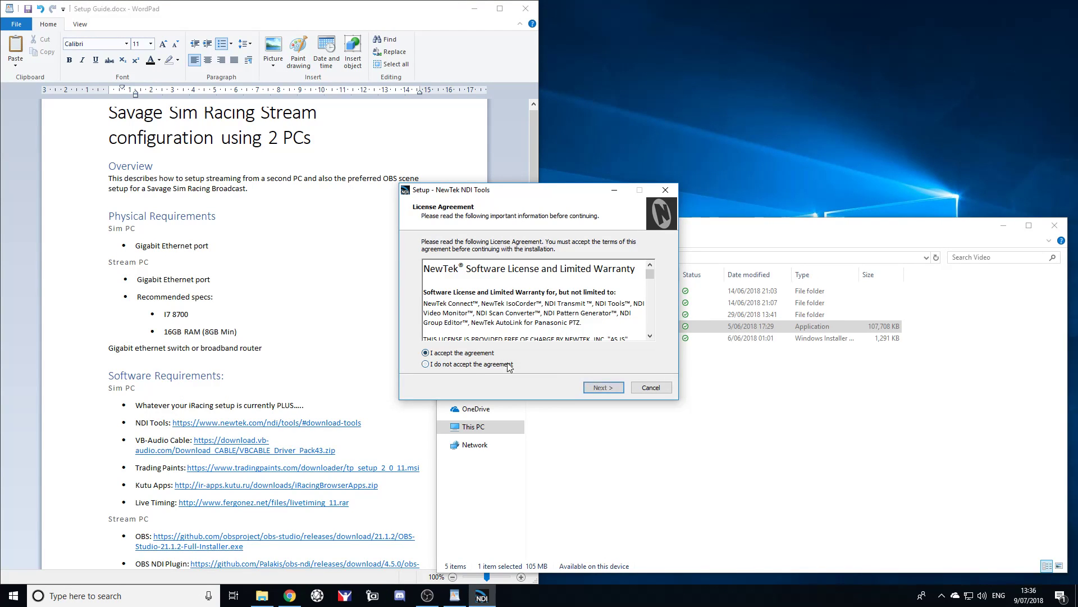
click(603, 387)
click(605, 388)
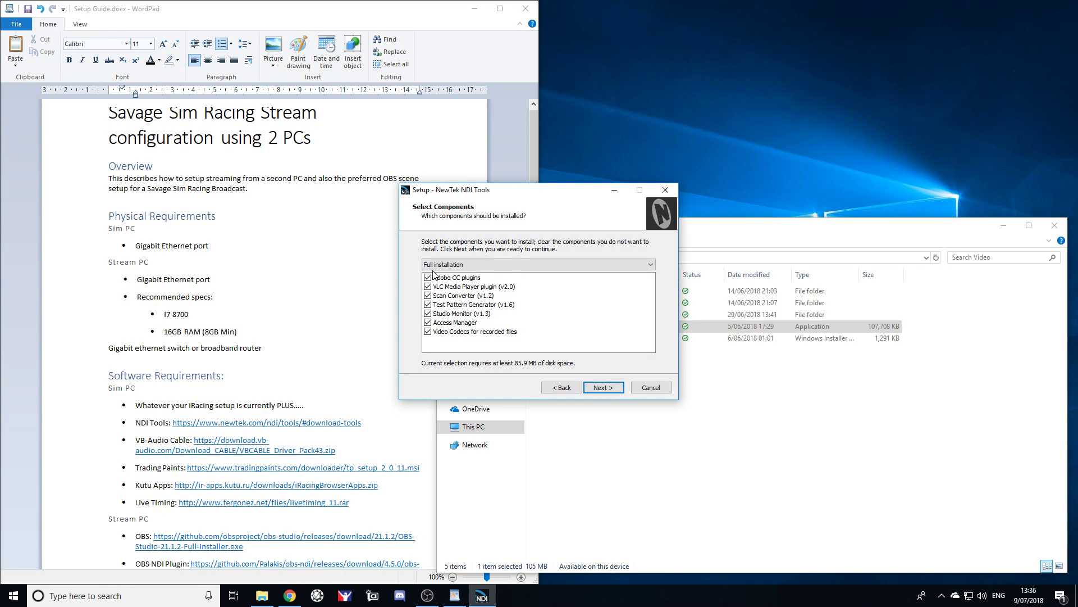
Step: Choose a custom installation of NDI Tools with only the Scan Converter (v1.2) component selected
click(482, 264)
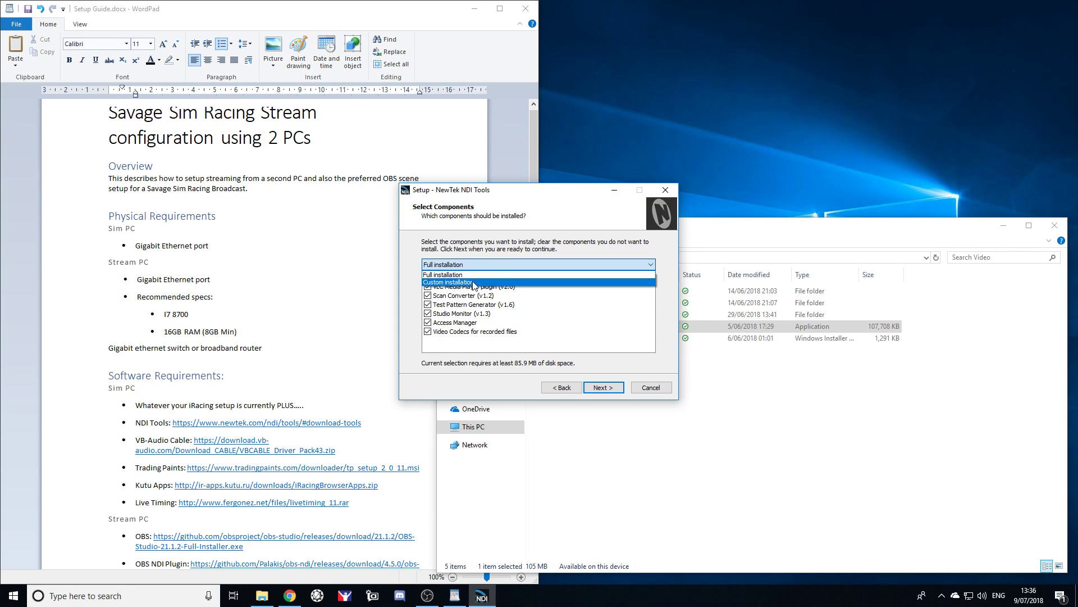
click(480, 287)
click(448, 278)
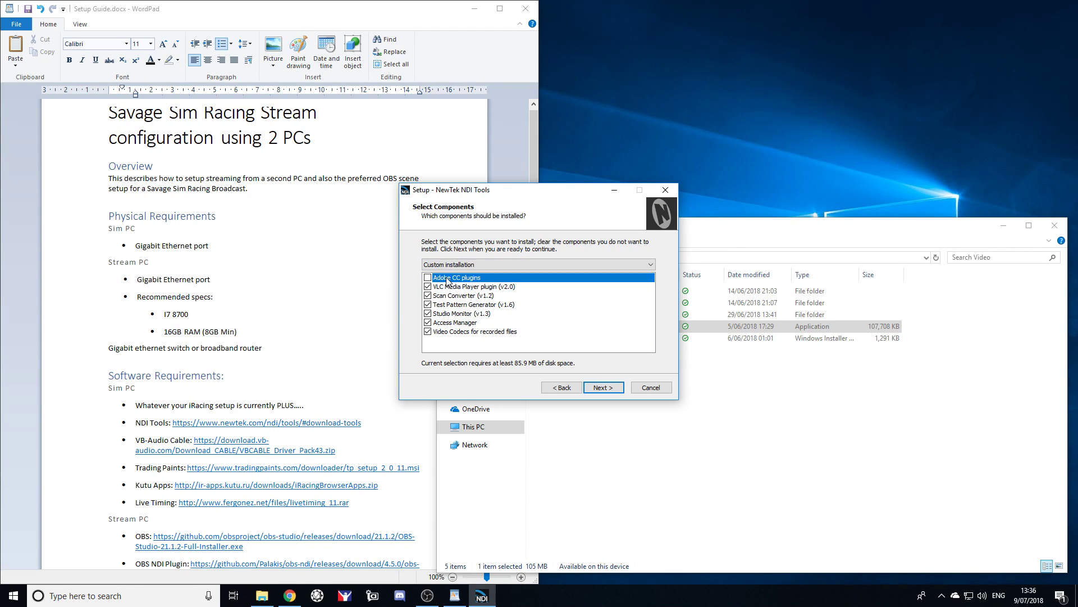
click(459, 287)
click(465, 305)
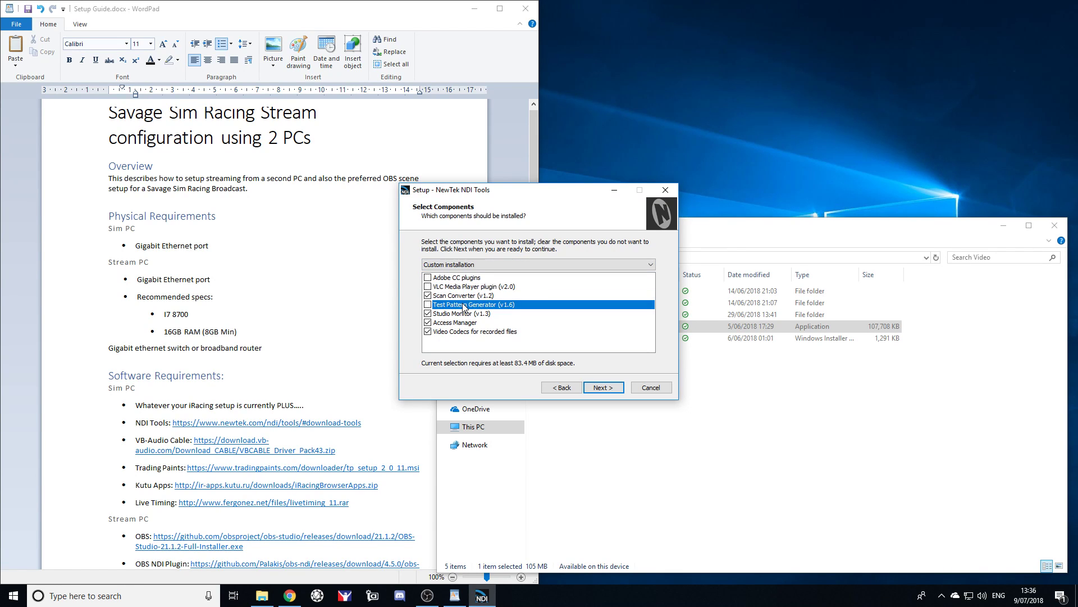
click(463, 314)
click(466, 322)
click(470, 332)
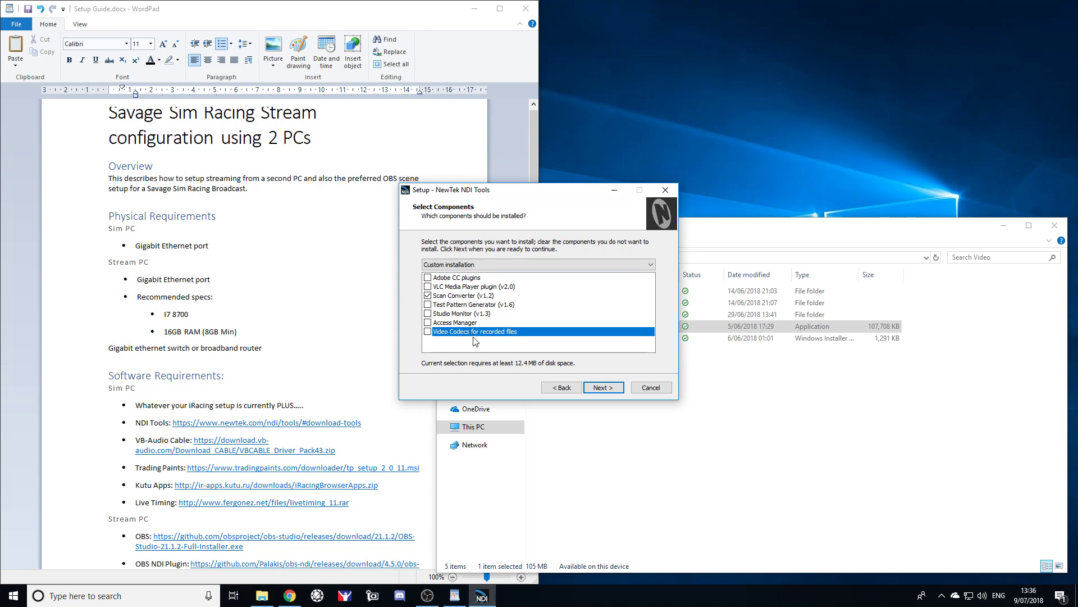
Step: Install NDI Tools with the NewTek NDI Tools Start Menu folder and finish setup without viewing the introduction PDF
click(600, 387)
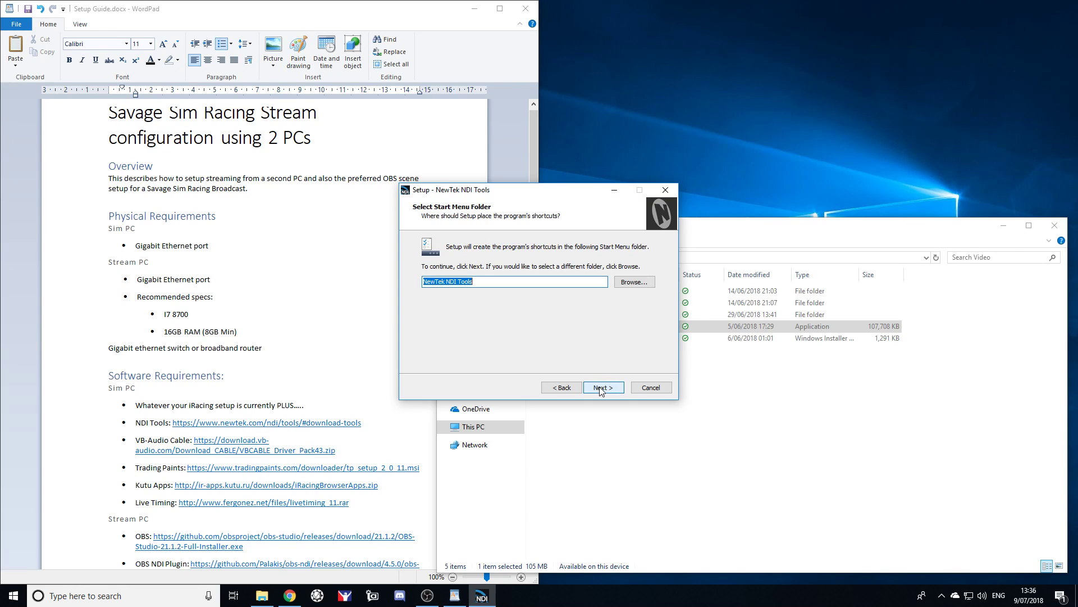
click(599, 387)
click(599, 388)
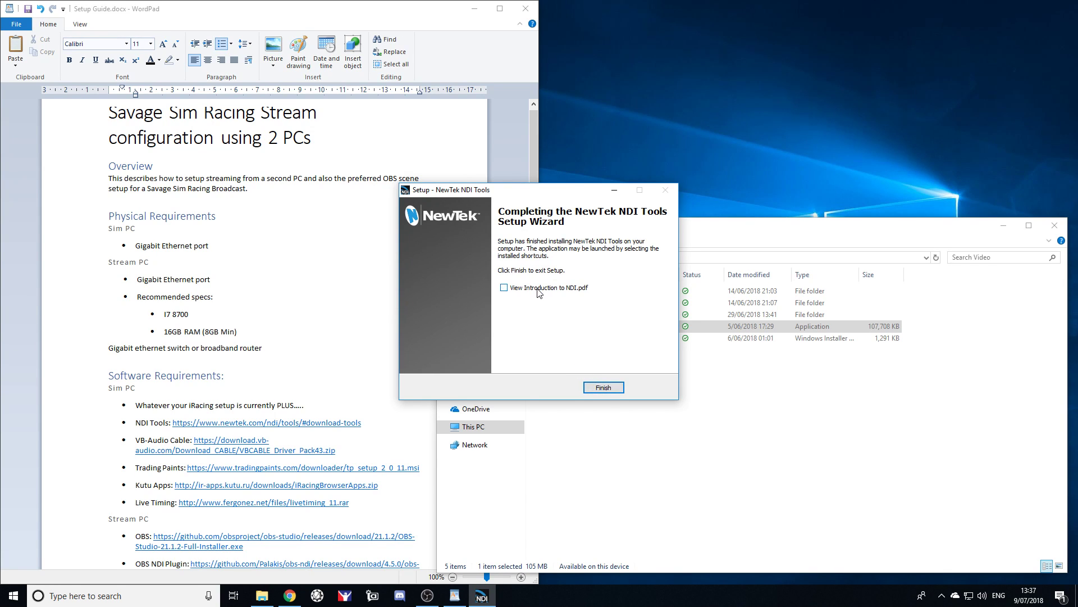
click(604, 387)
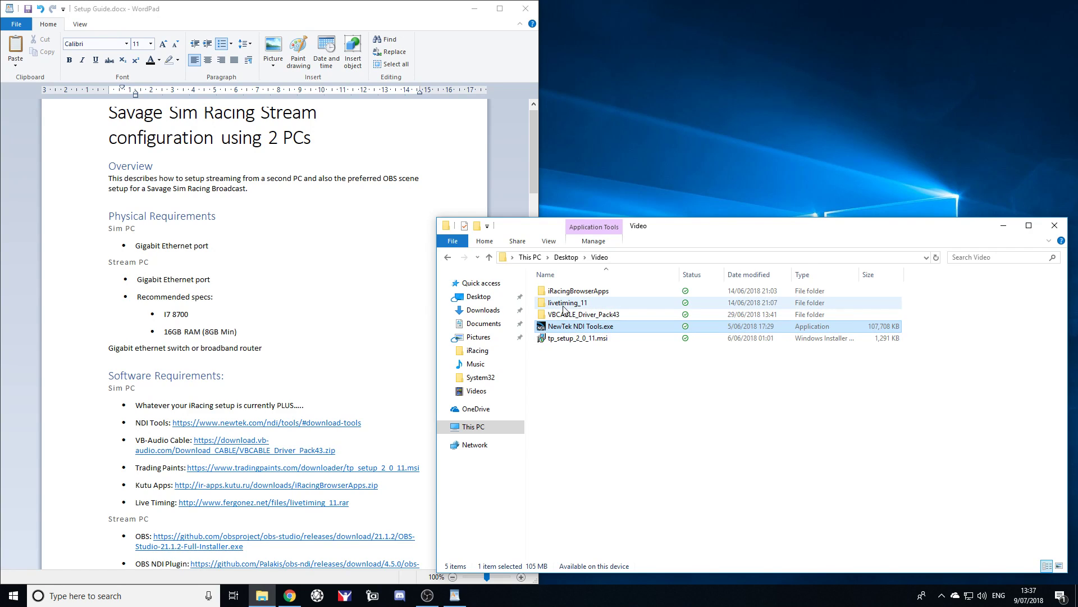
Step: Copy the iRacingBrowserApps and livetiming_11 folders from Video into C:\Program Files (x86), granting administrator permission
click(589, 316)
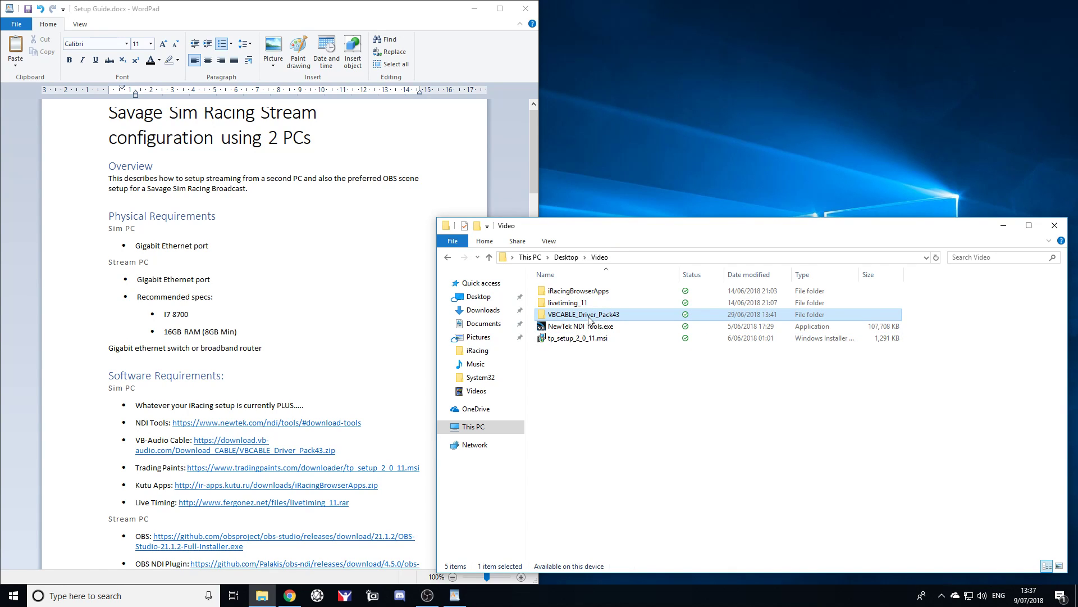
click(582, 292)
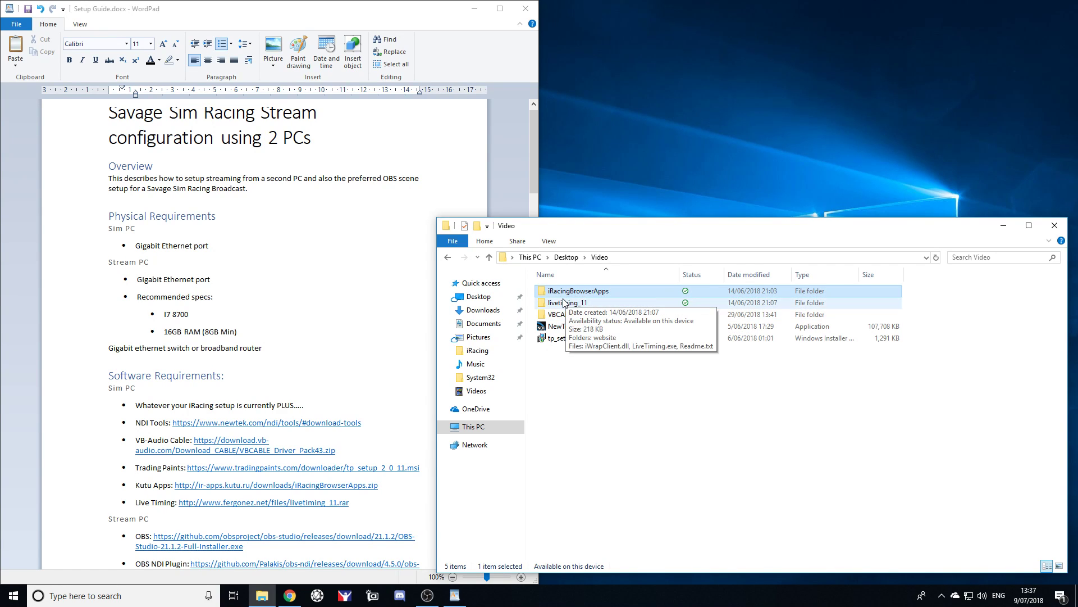
ctrl+click(567, 304)
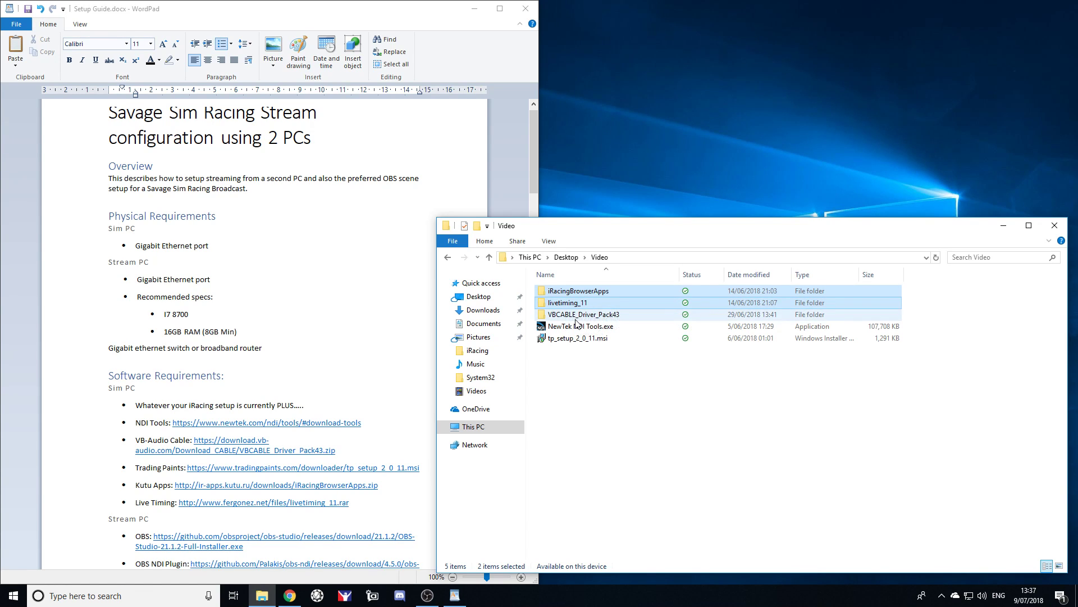
click(493, 426)
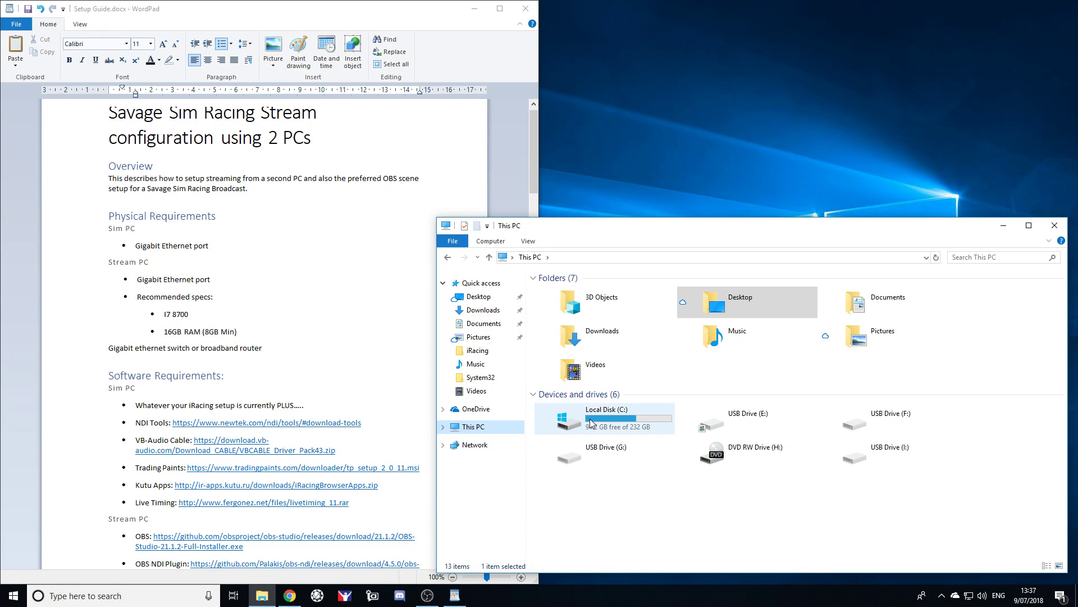
click(605, 419)
double_click(606, 419)
double_click(578, 352)
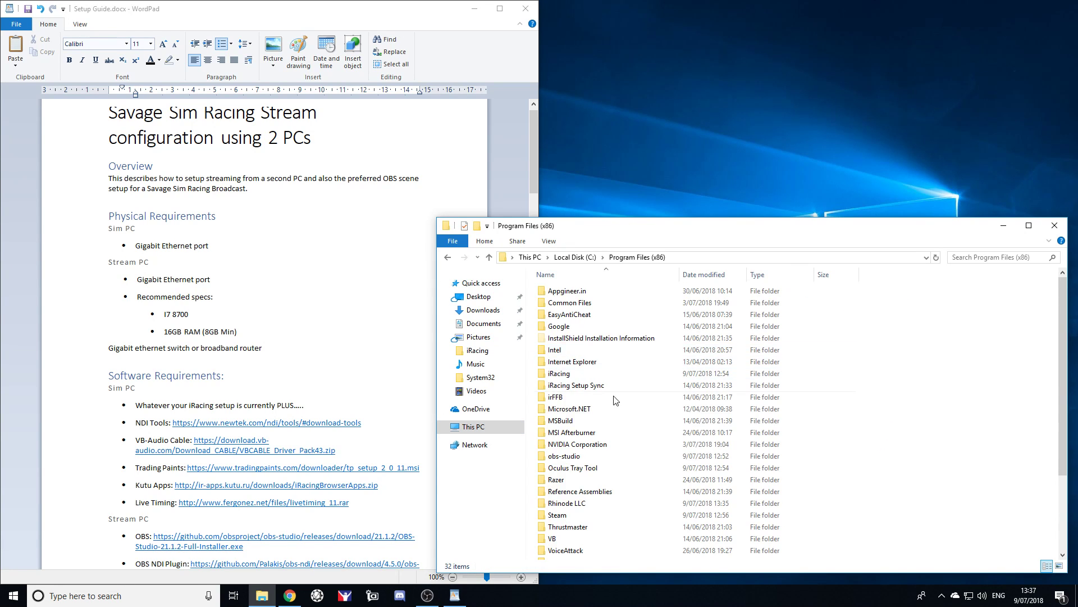
key(ctrl+v)
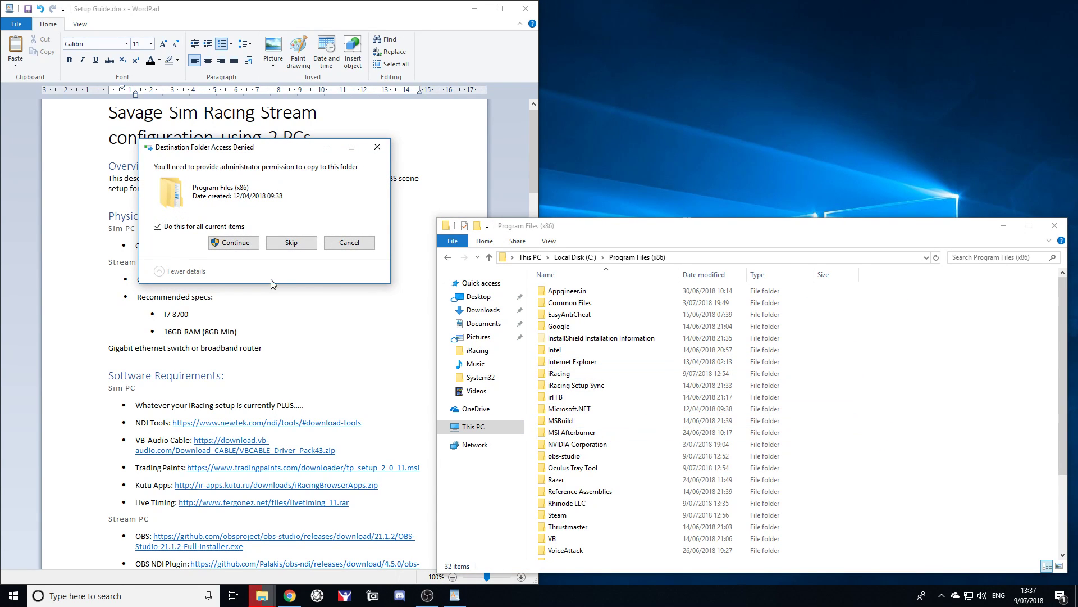
click(211, 243)
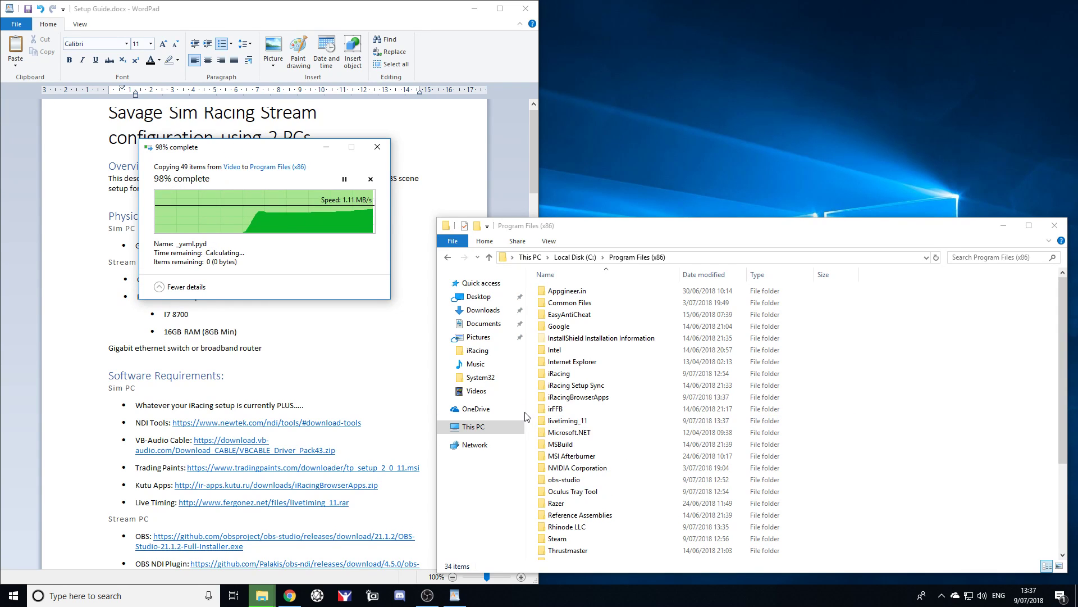
Step: Grant the Users group full control of the livetiming_11 folder in C:\Program Files (x86) and apply the permission change
click(569, 422)
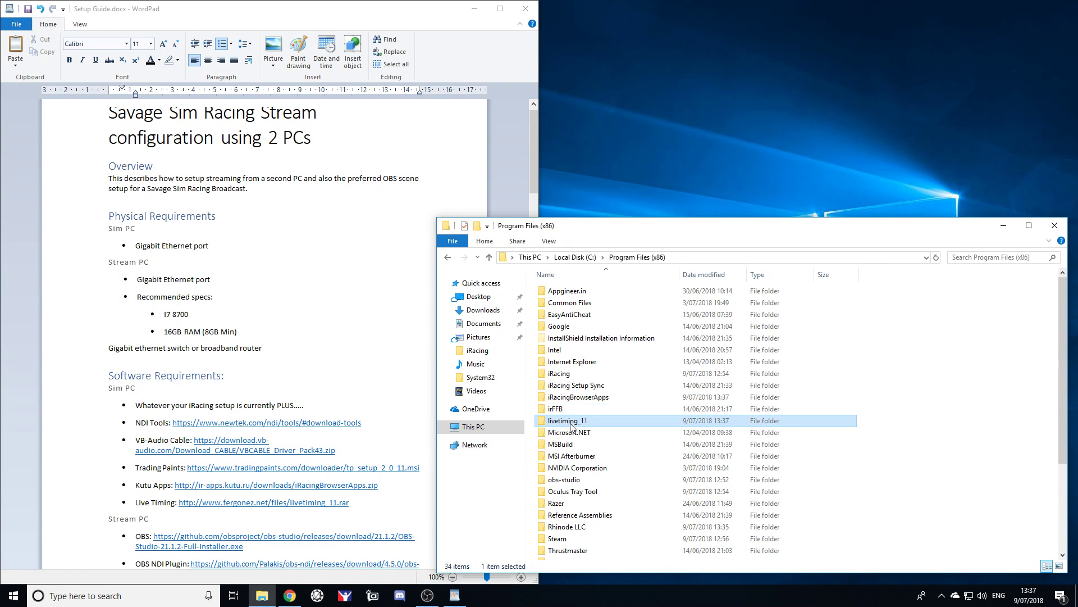
right_click(567, 424)
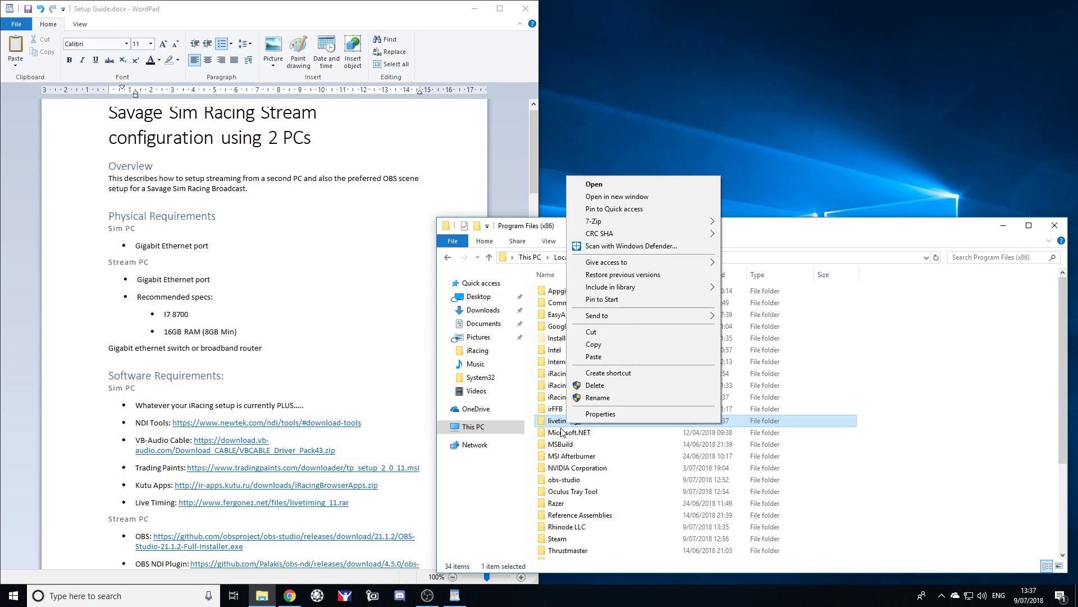
click(581, 414)
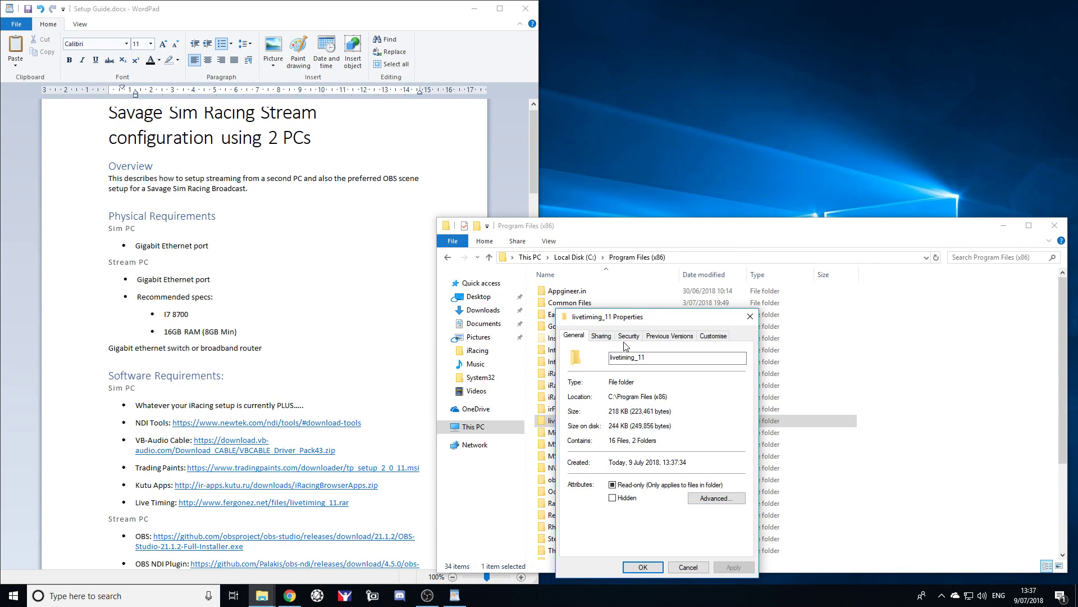
click(627, 336)
click(700, 430)
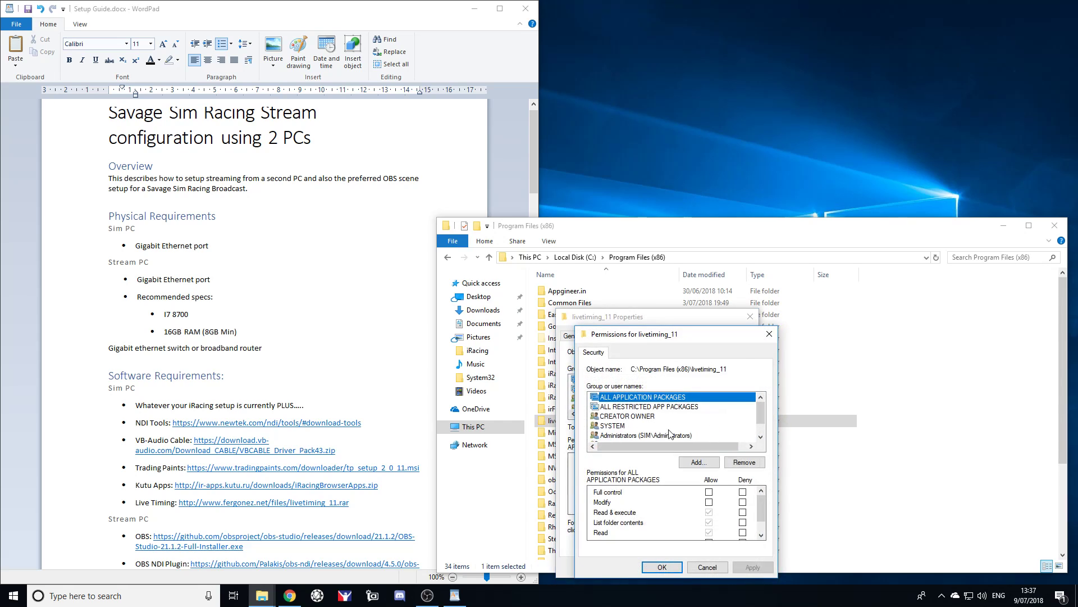
scroll(632, 422, down, 1)
click(625, 428)
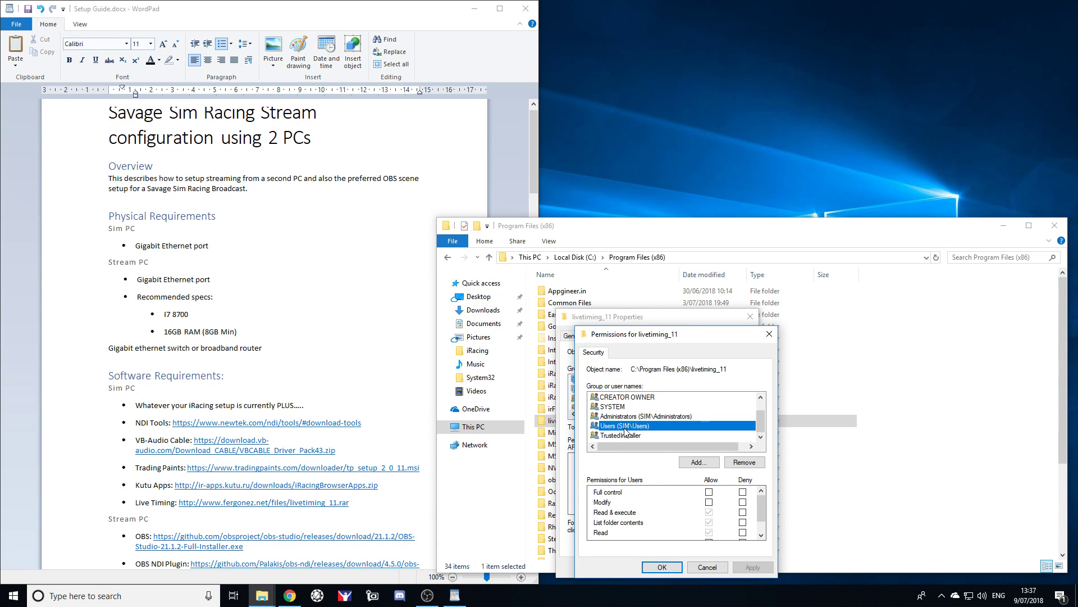
click(709, 492)
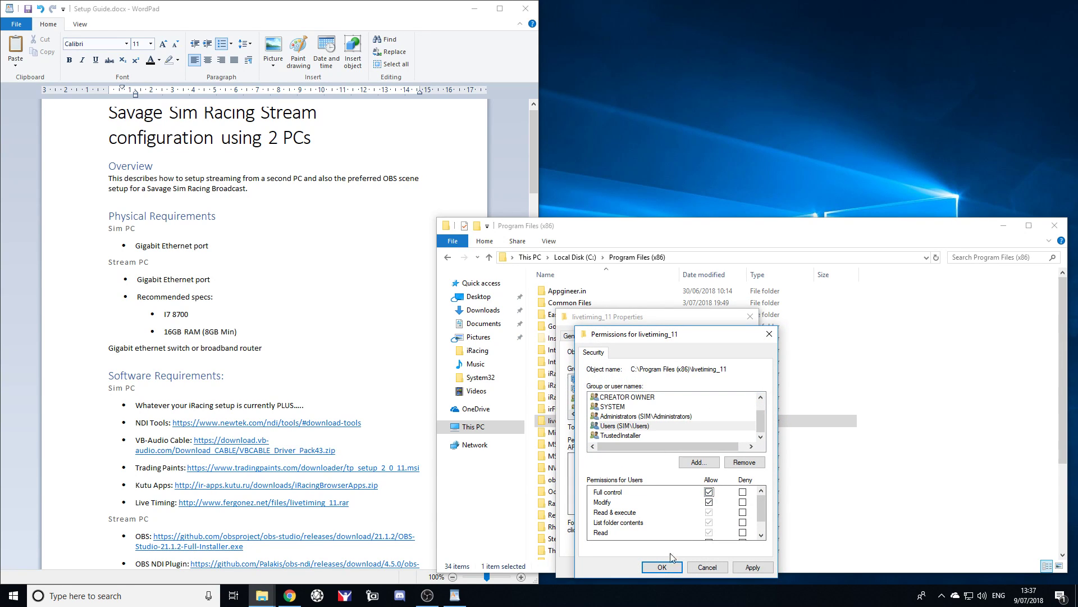
click(736, 567)
click(662, 566)
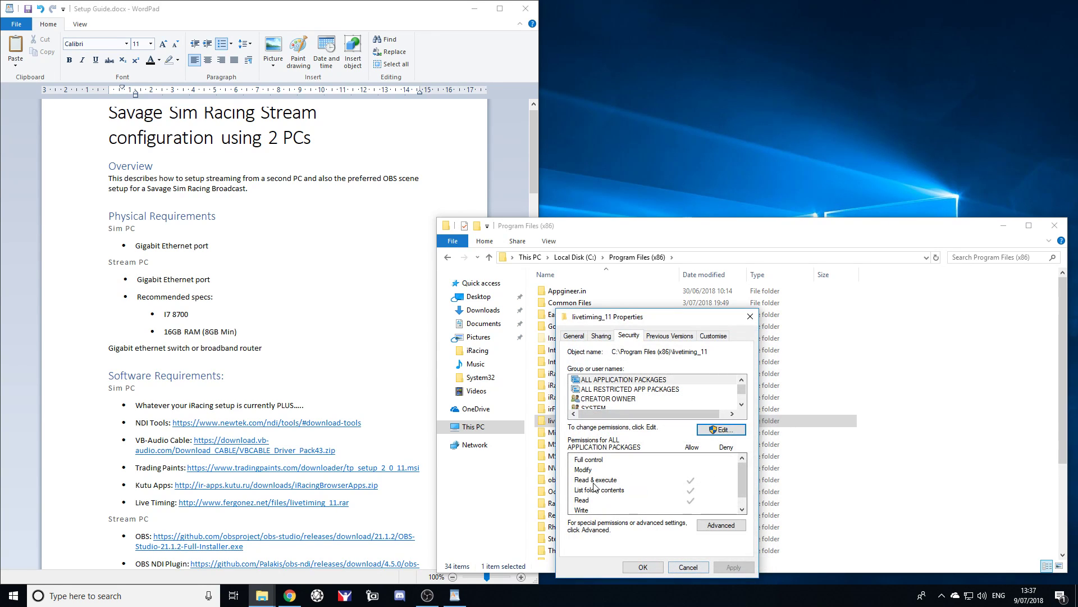
click(644, 567)
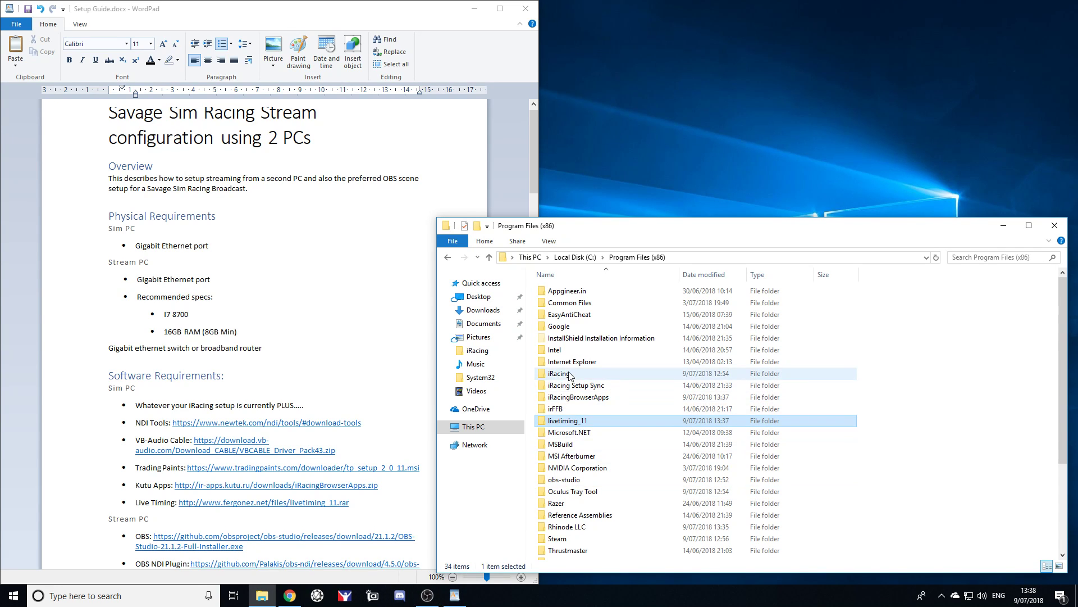
Step: Open This PC in a separate File Explorer window and browse to the current user's profile folder under C:\Users
right_click(475, 431)
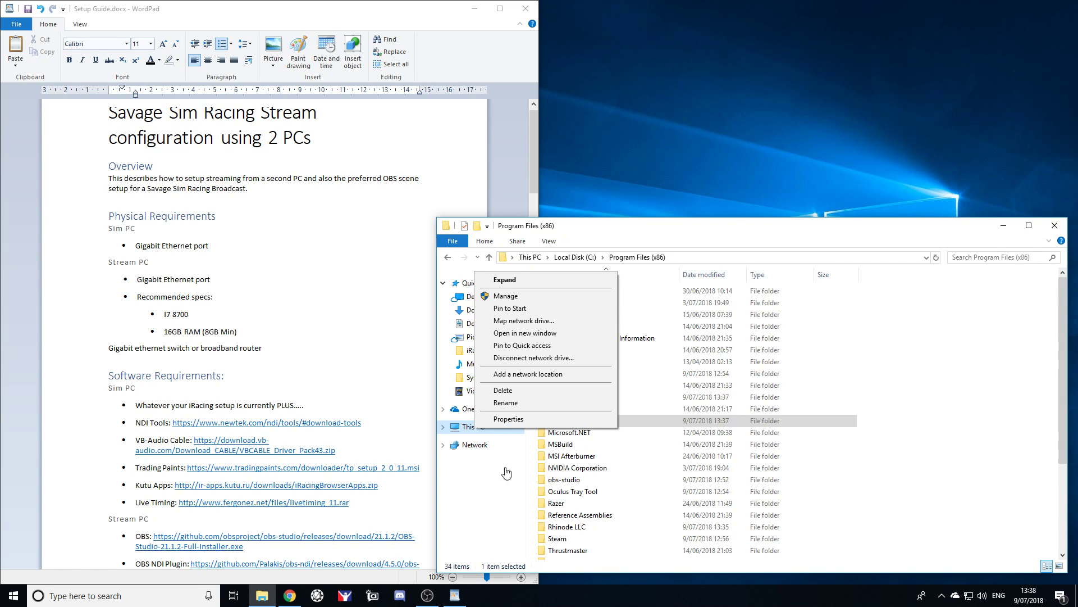
click(503, 516)
right_click(477, 426)
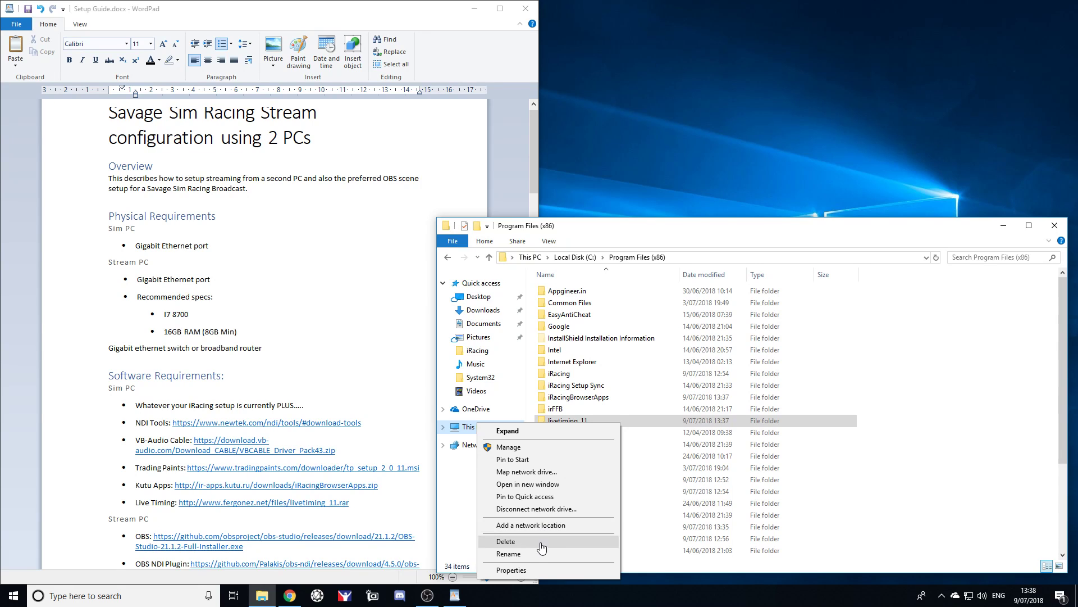
click(522, 485)
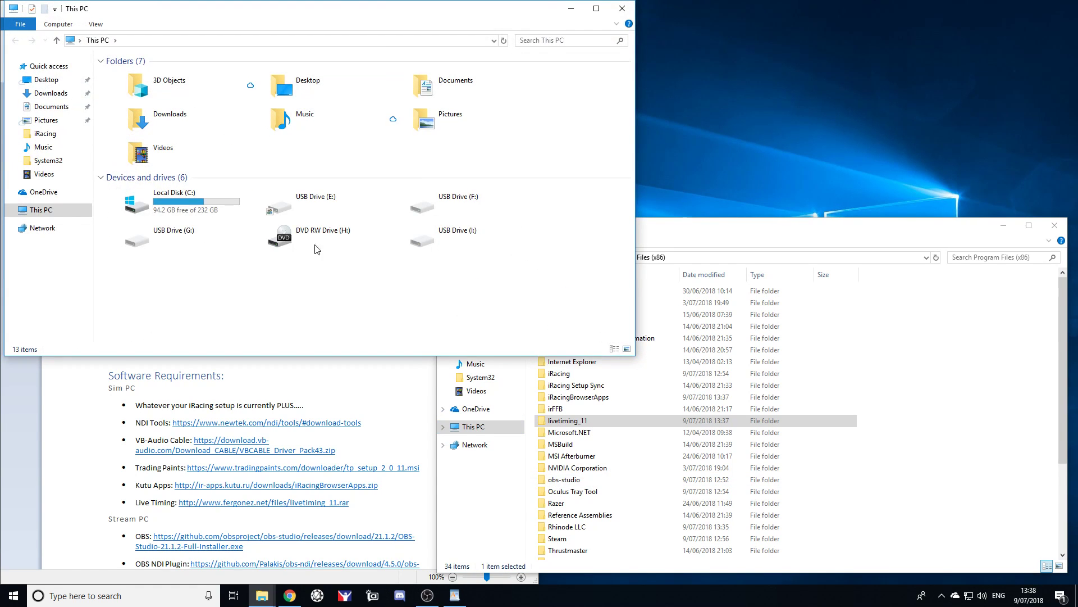
double_click(176, 205)
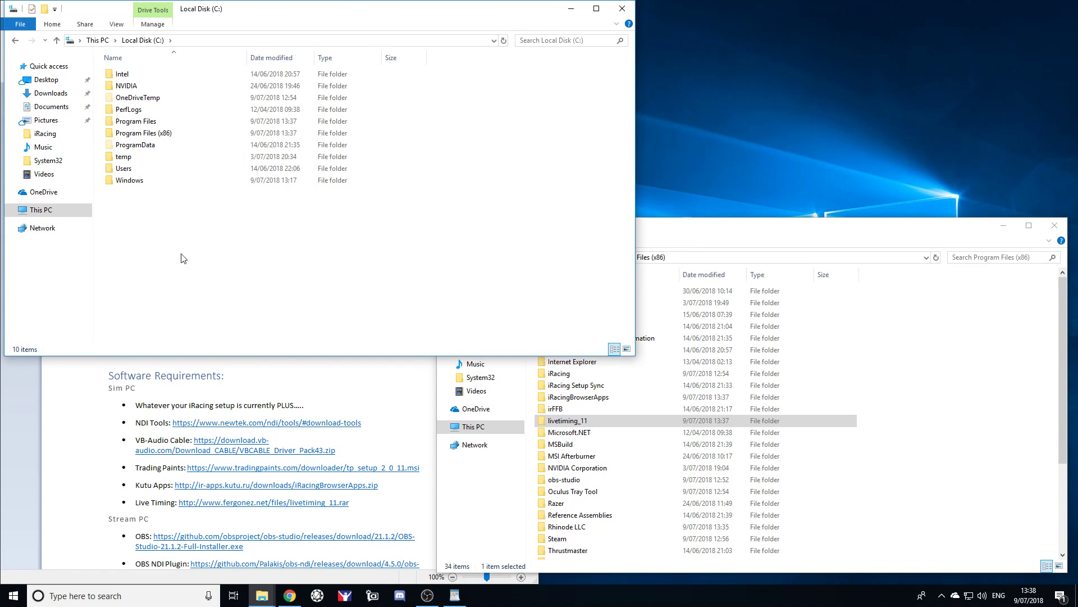
double_click(126, 168)
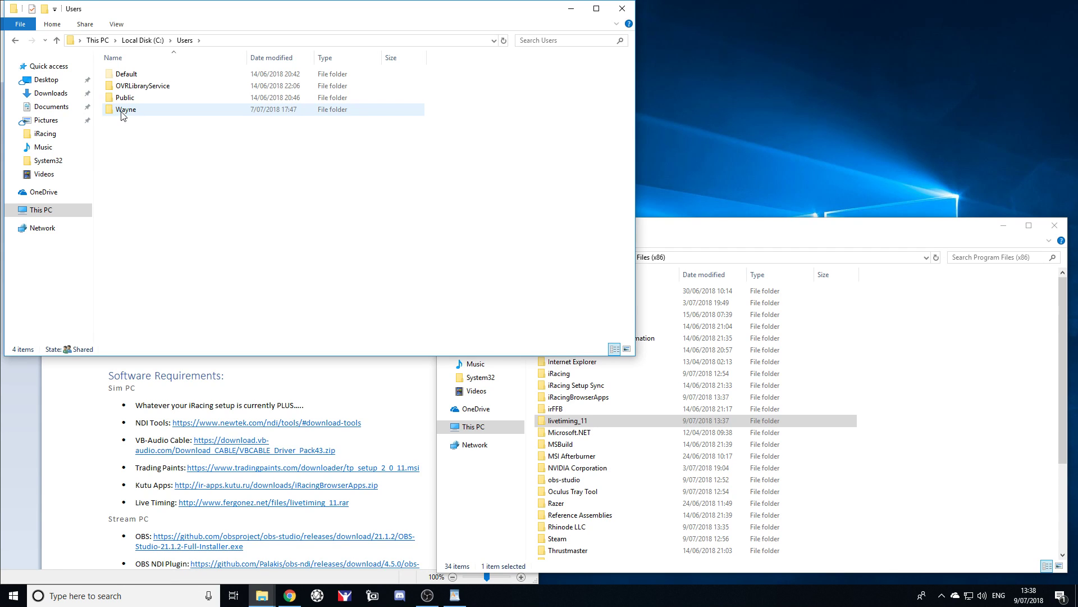
double_click(138, 111)
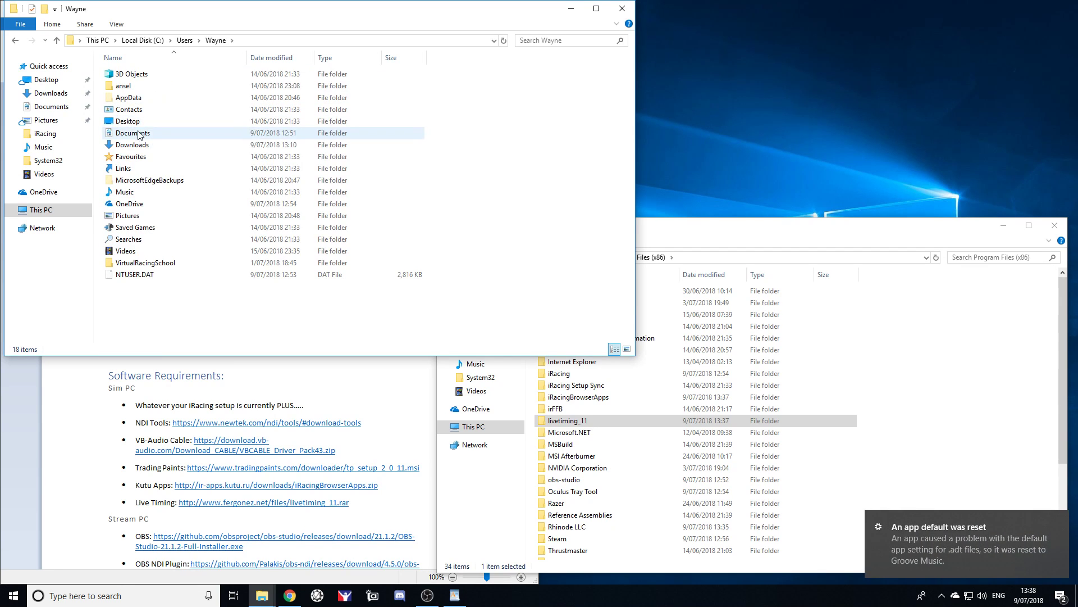
Step: Examine the start-up shortcuts in AppData\Roaming\Microsoft\Windows\Start Menu\Programs\Start-up, and close that window
double_click(120, 100)
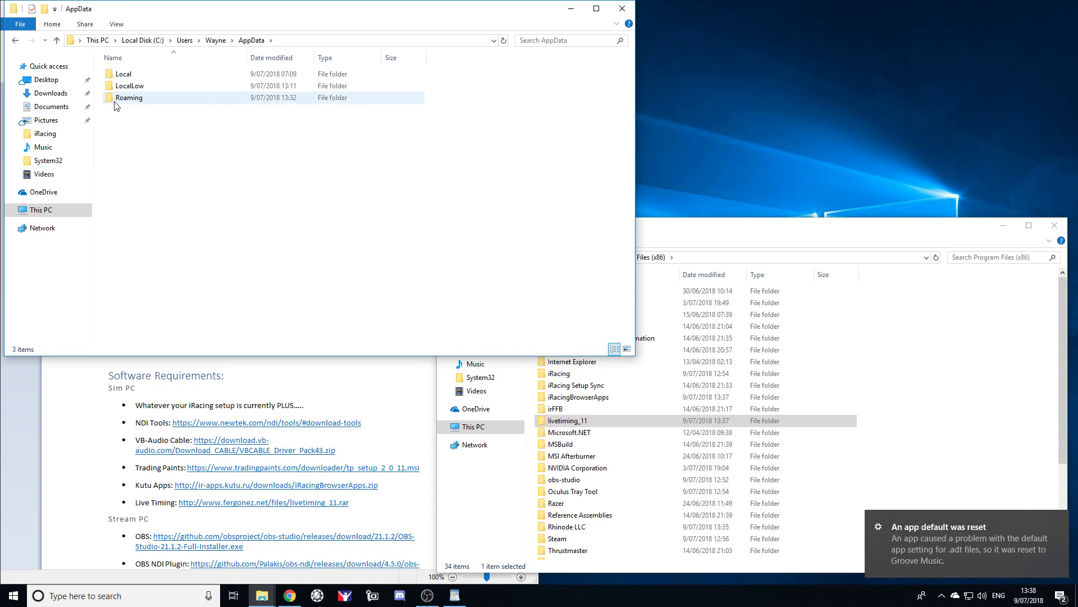
double_click(116, 99)
double_click(127, 145)
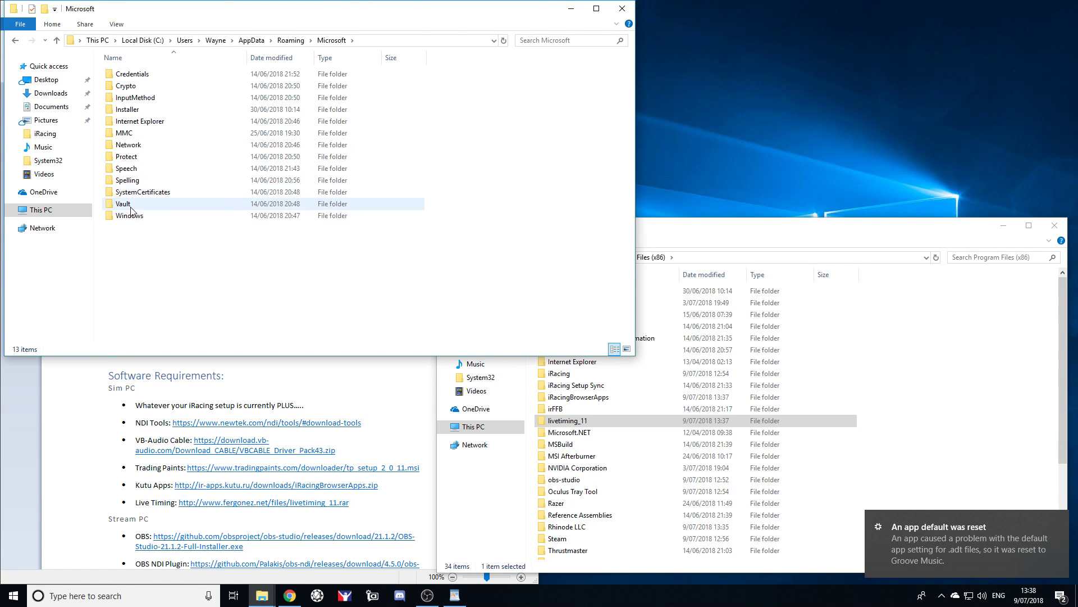
double_click(131, 213)
double_click(137, 158)
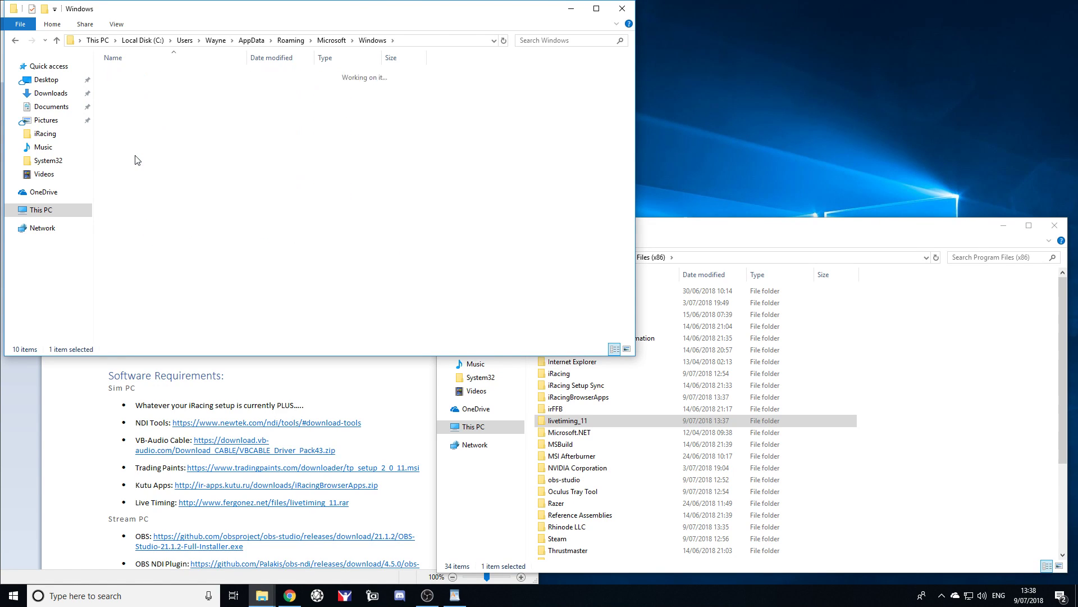
double_click(123, 79)
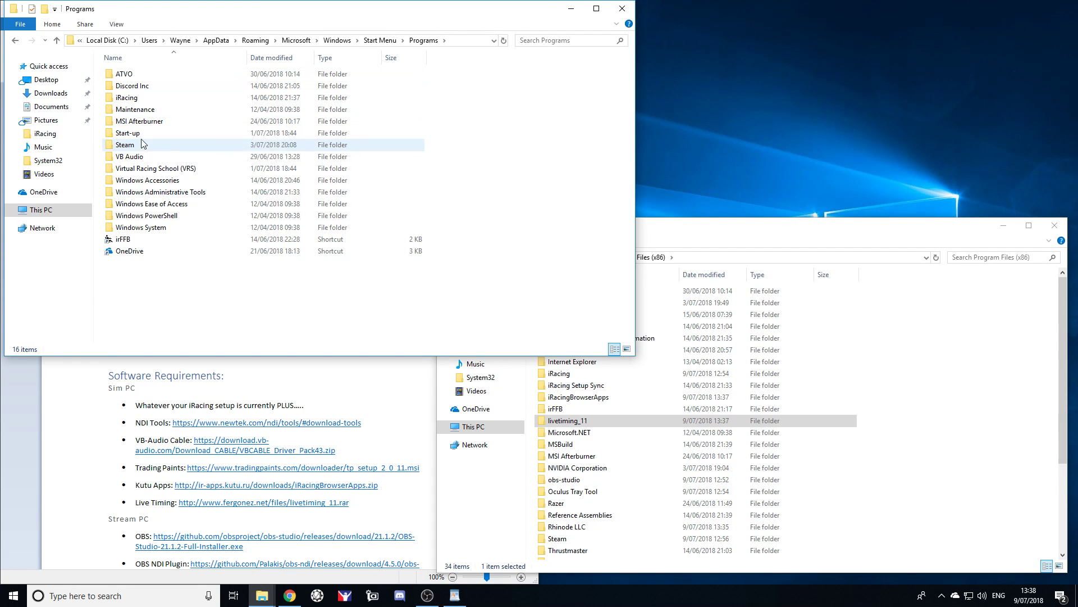
double_click(138, 133)
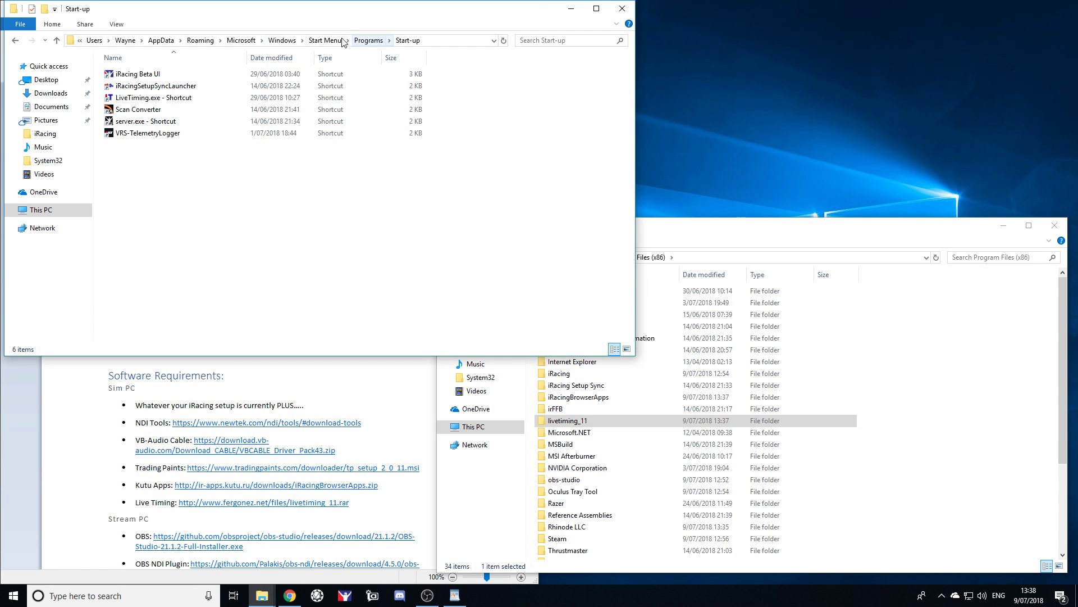
click(621, 8)
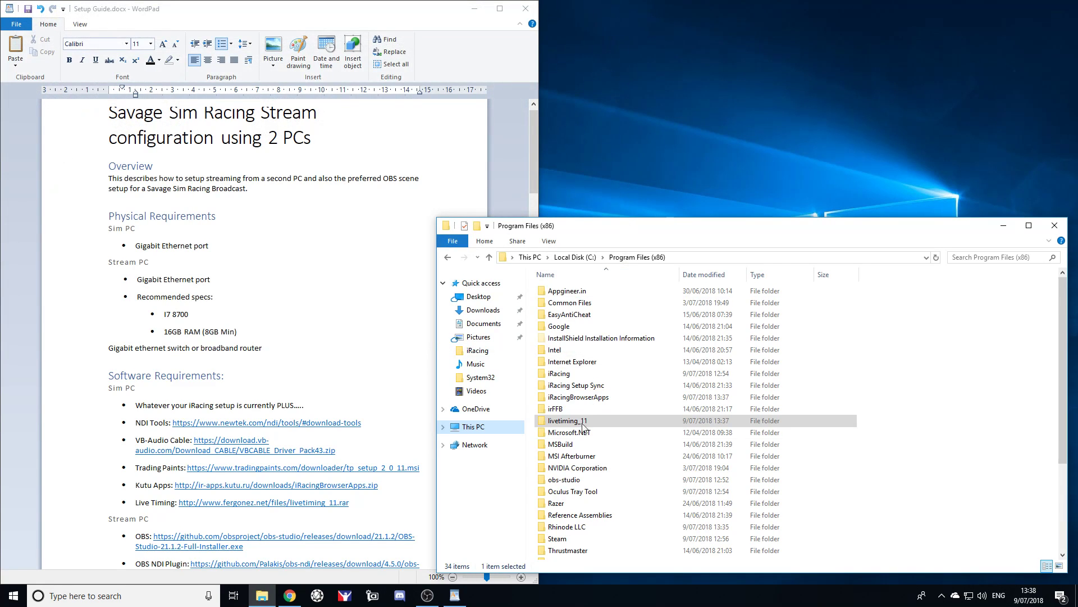
Step: Pin LiveTiming.exe from the livetiming_11 folder to the taskbar
click(560, 425)
double_click(560, 426)
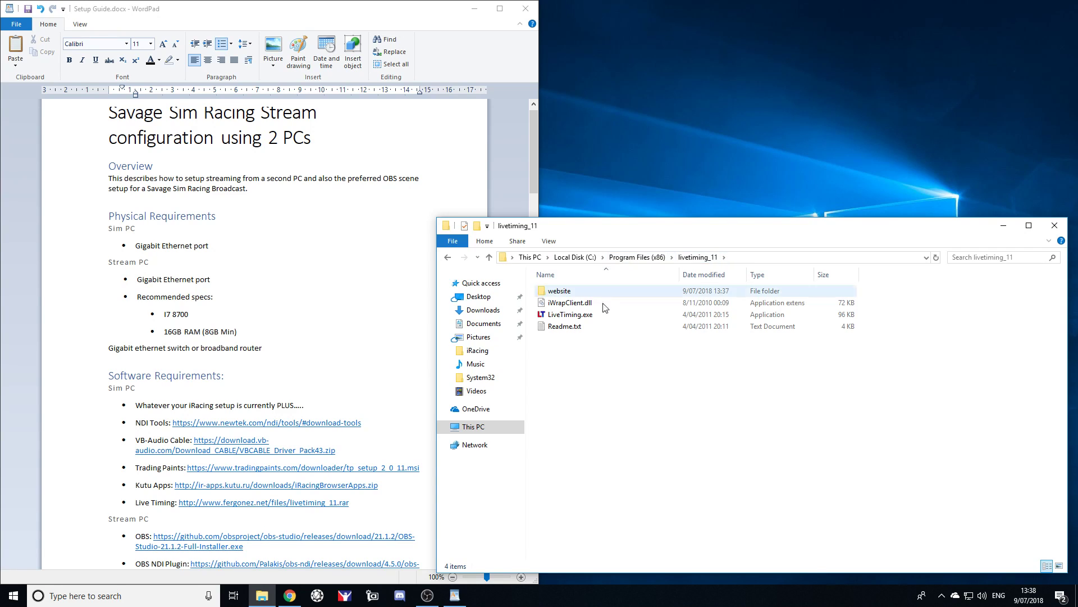
right_click(568, 318)
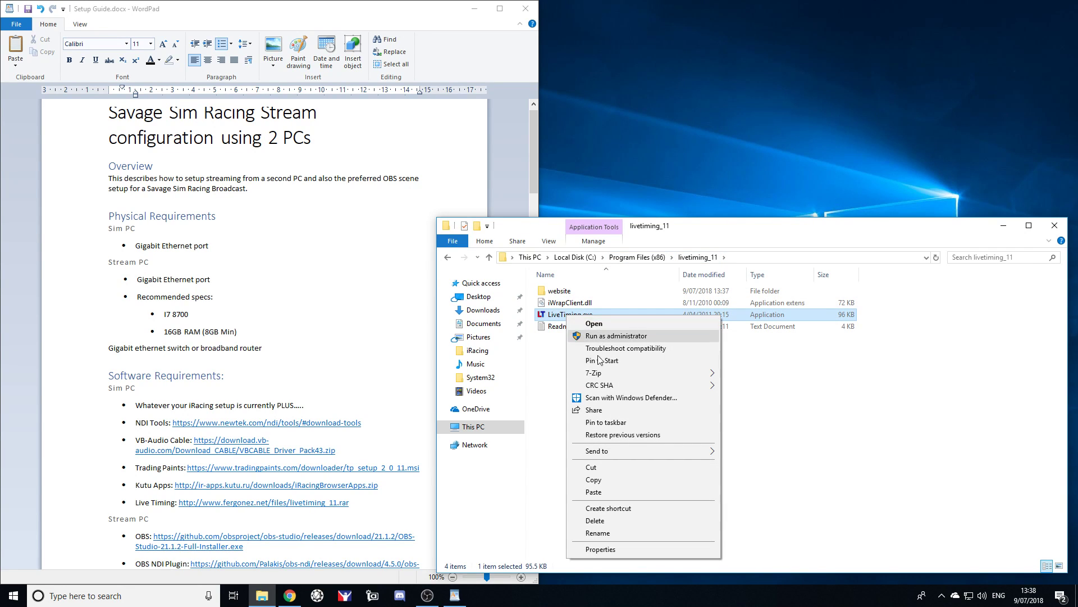
click(617, 425)
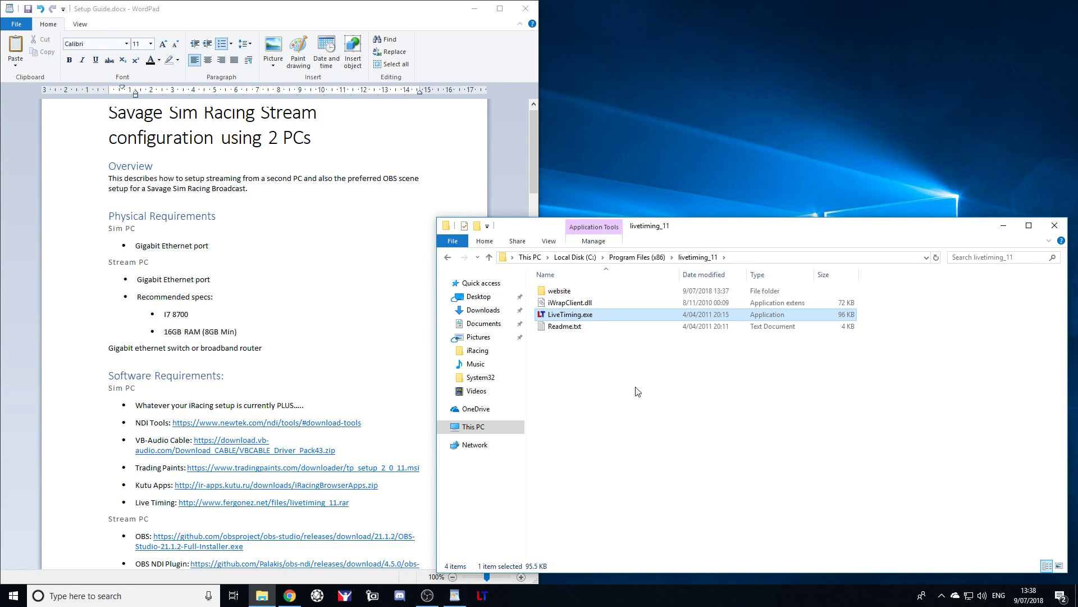
Step: Pin server.exe from the iRacingBrowserApps folder in Program Files (x86) to the taskbar and create a desktop shortcut to update.exe
click(637, 257)
double_click(570, 400)
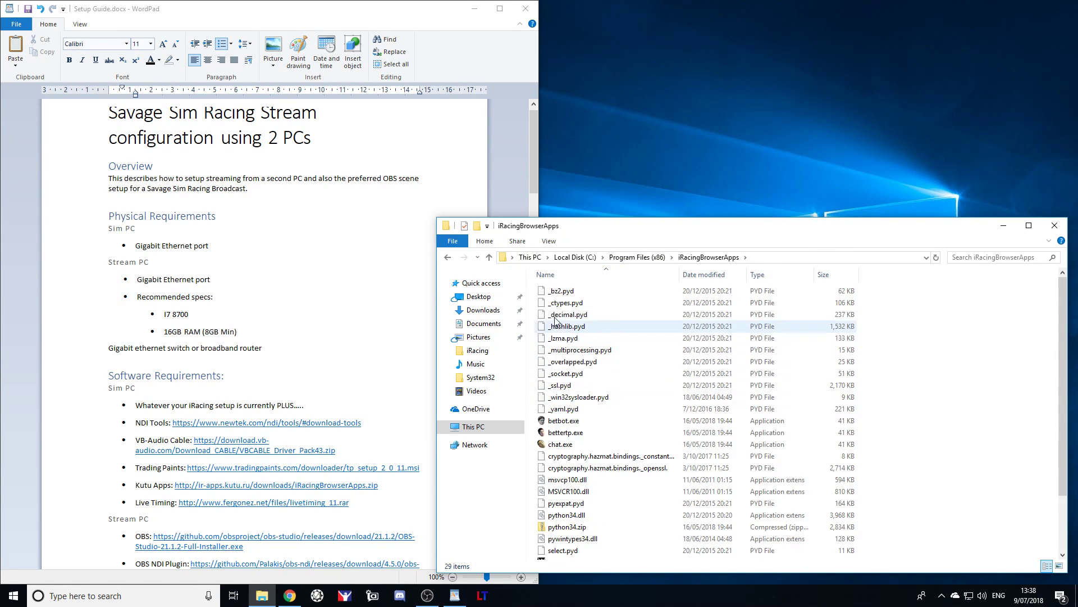
scroll(590, 481, down, 2)
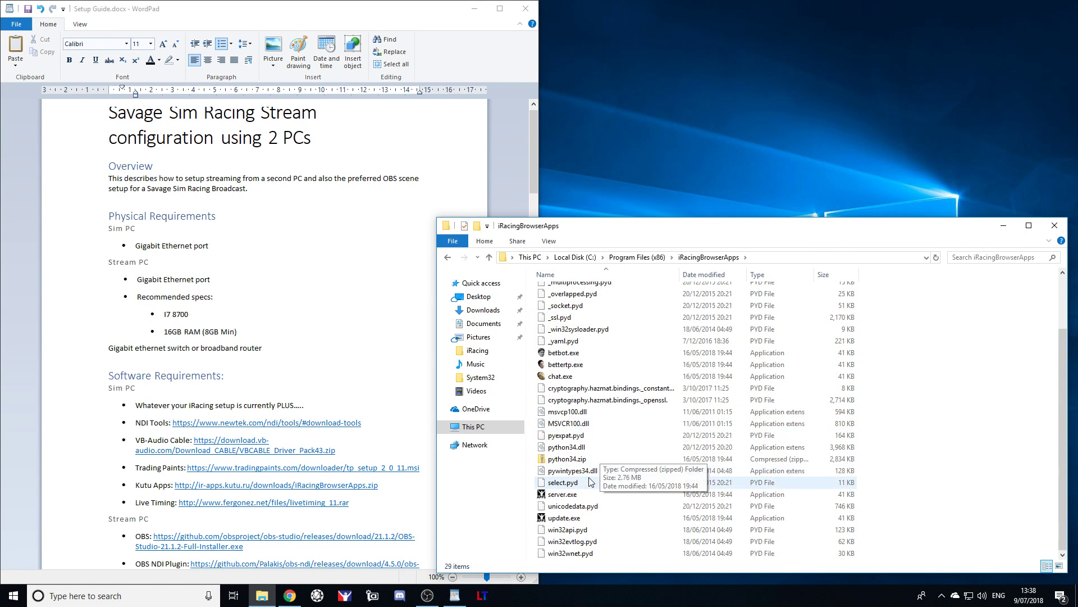
right_click(556, 494)
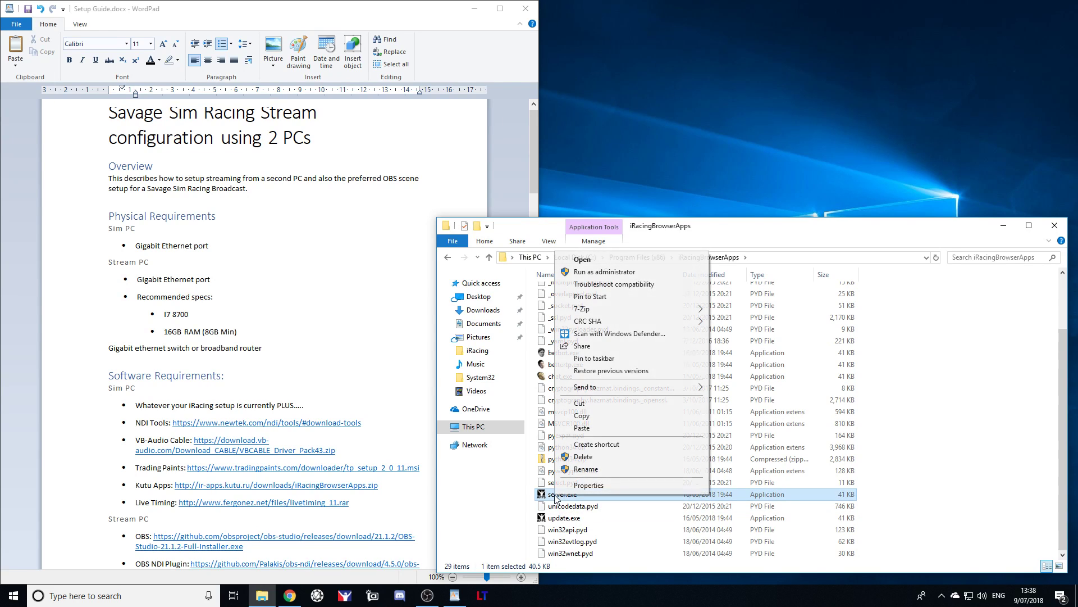
click(596, 358)
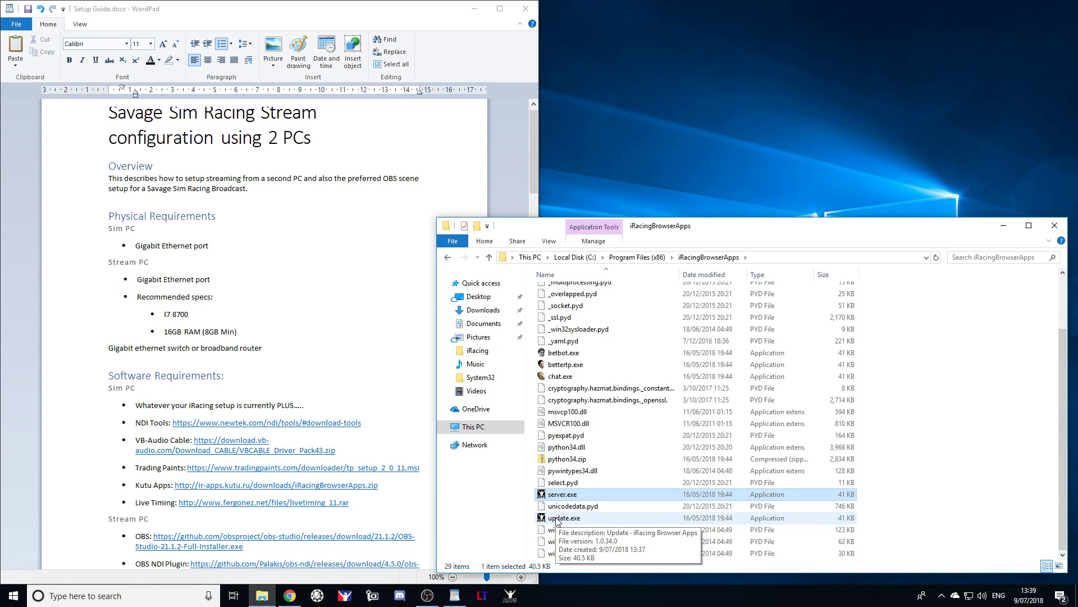
drag(557, 521, 709, 178)
key(alt)
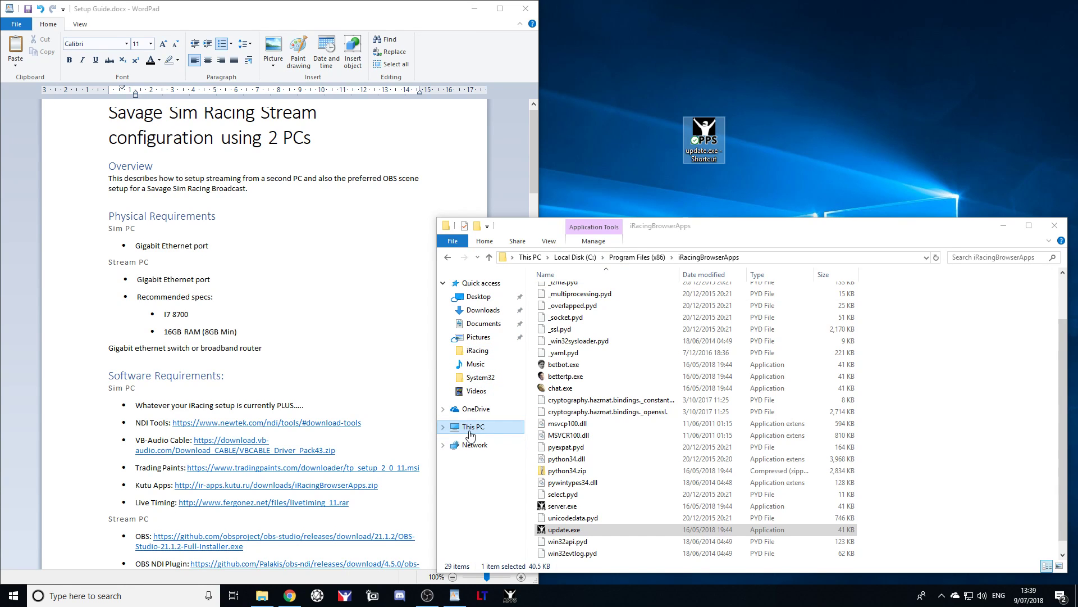
Step: Open the VBCABLE_Driver_Pack43 folder inside the Video folder on the desktop
click(483, 310)
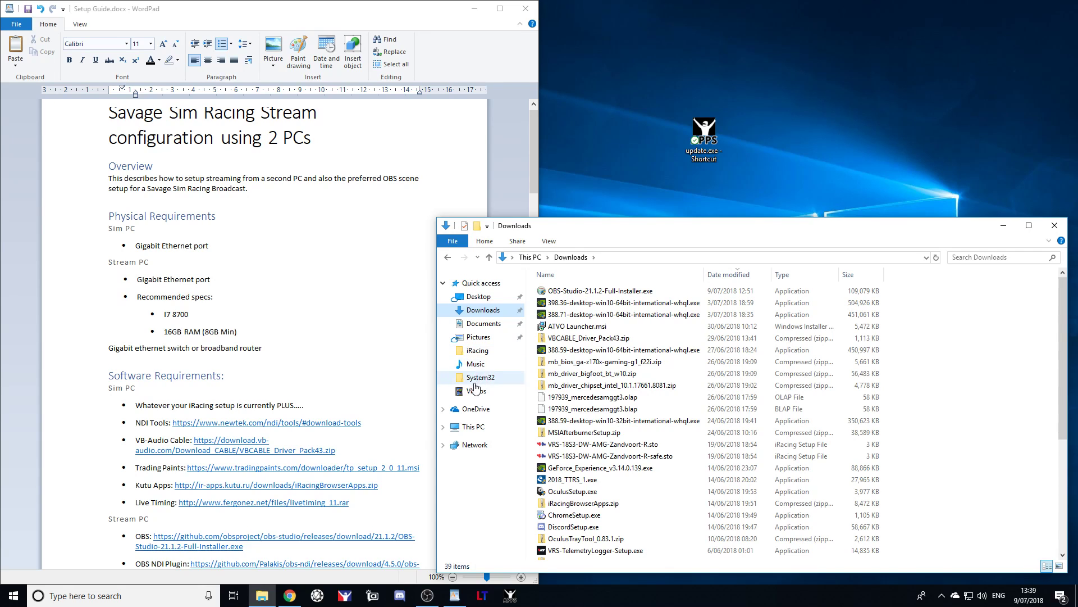
click(479, 296)
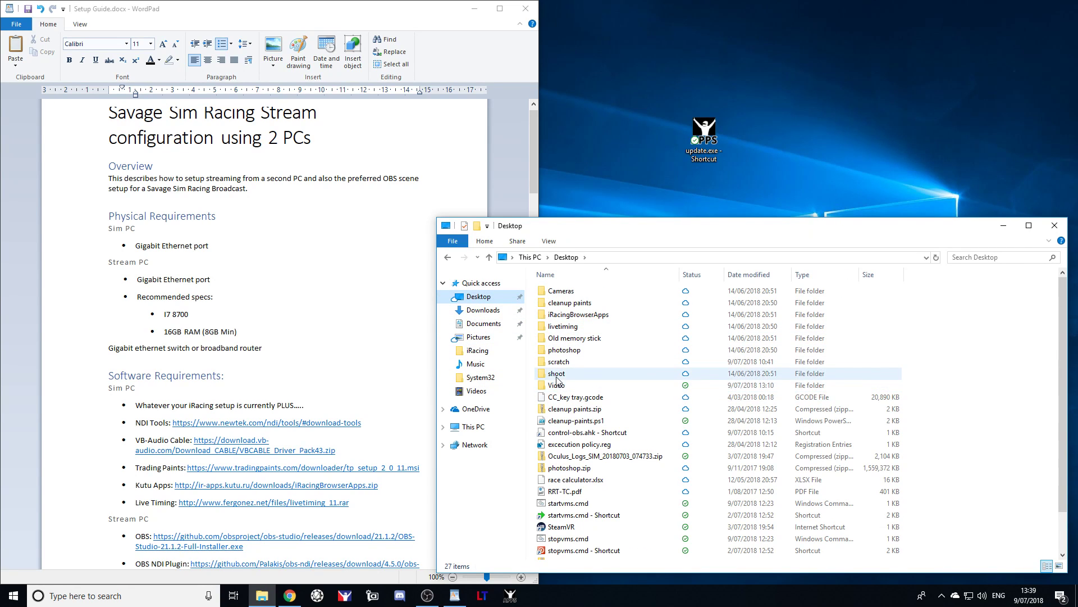
double_click(556, 385)
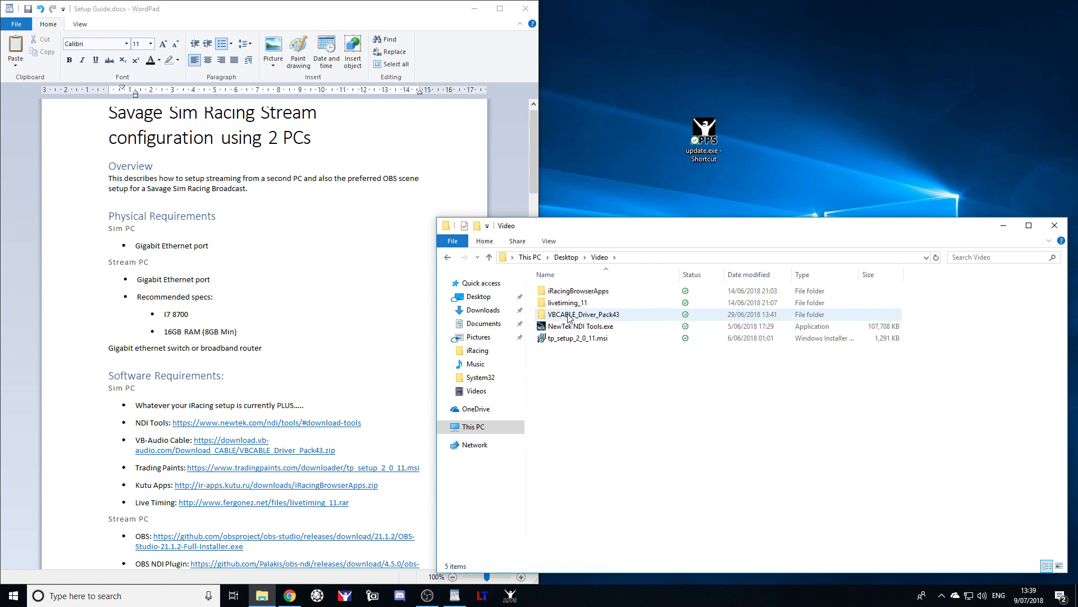
click(569, 318)
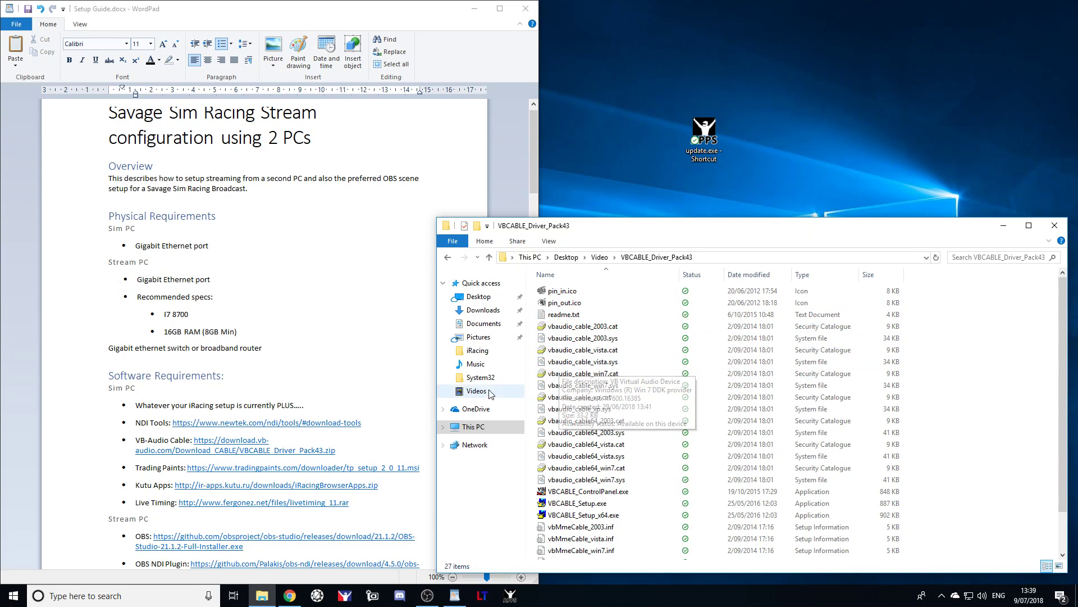
Step: Highlight the VB-Audio Cable, Trading Paints and Kutu Apps entries in the setup guide's Sim PC list and return to the driver folder
click(138, 422)
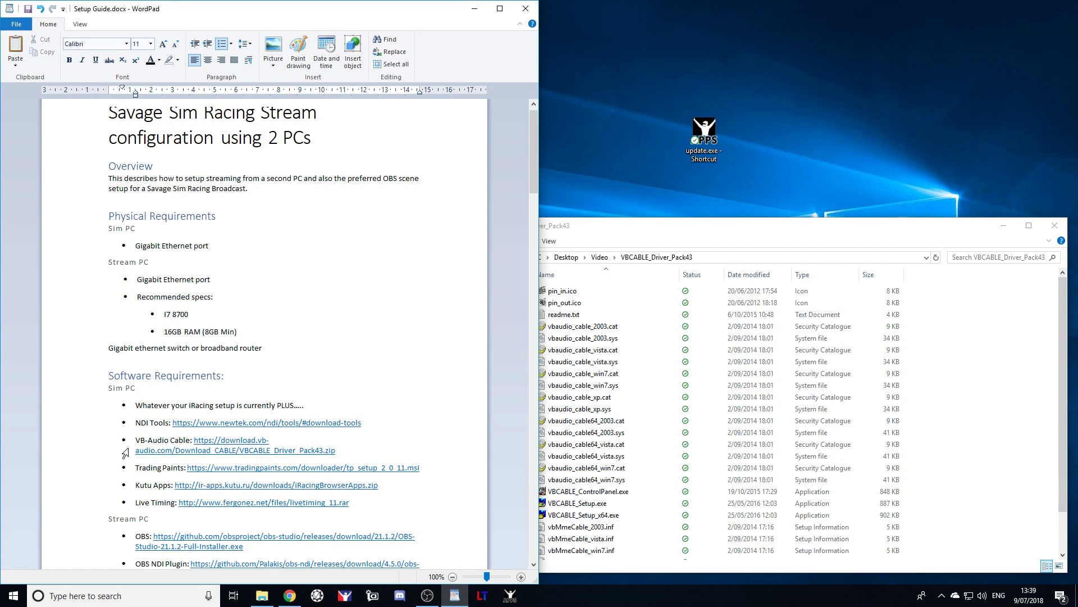
drag(138, 440, 378, 488)
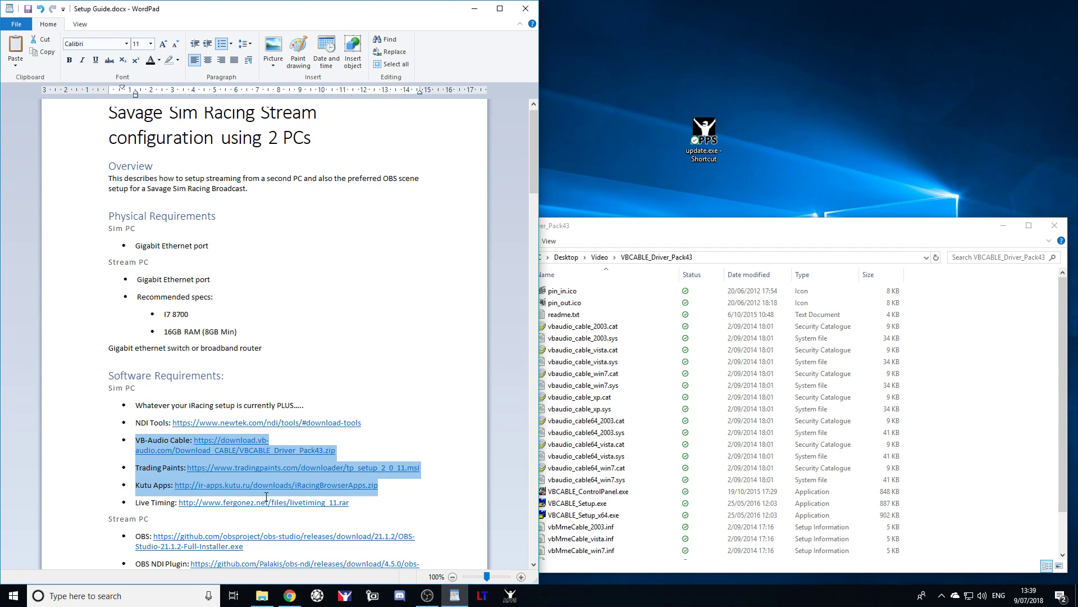
click(637, 227)
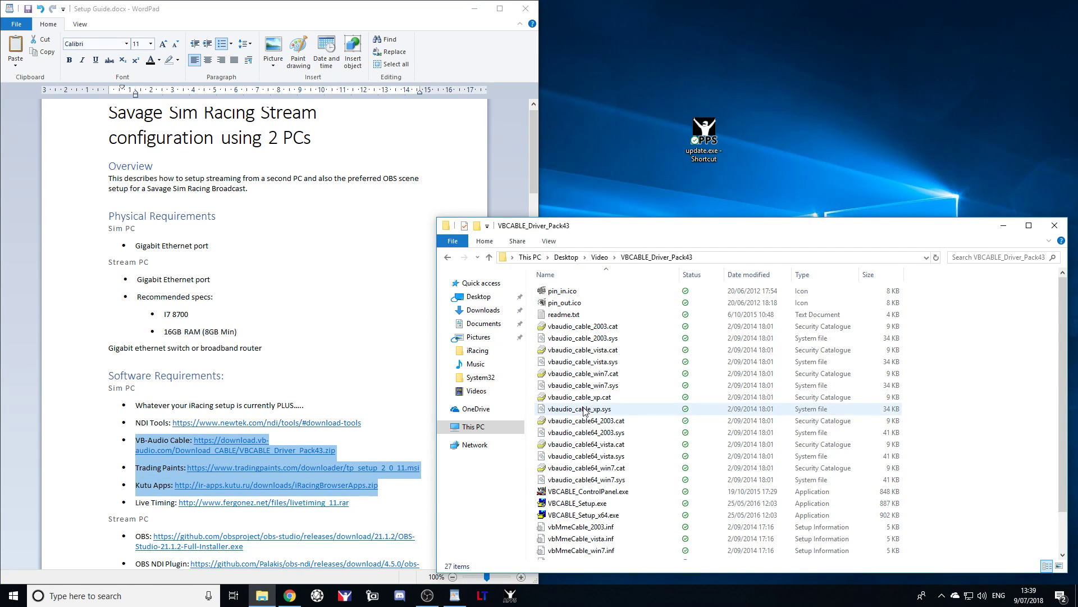
Step: Try to install the VB-Audio Virtual Cable driver from VBCABLE_Setup_x64.exe without administrator rights, and close the browser window it opens
scroll(594, 385, down, 1)
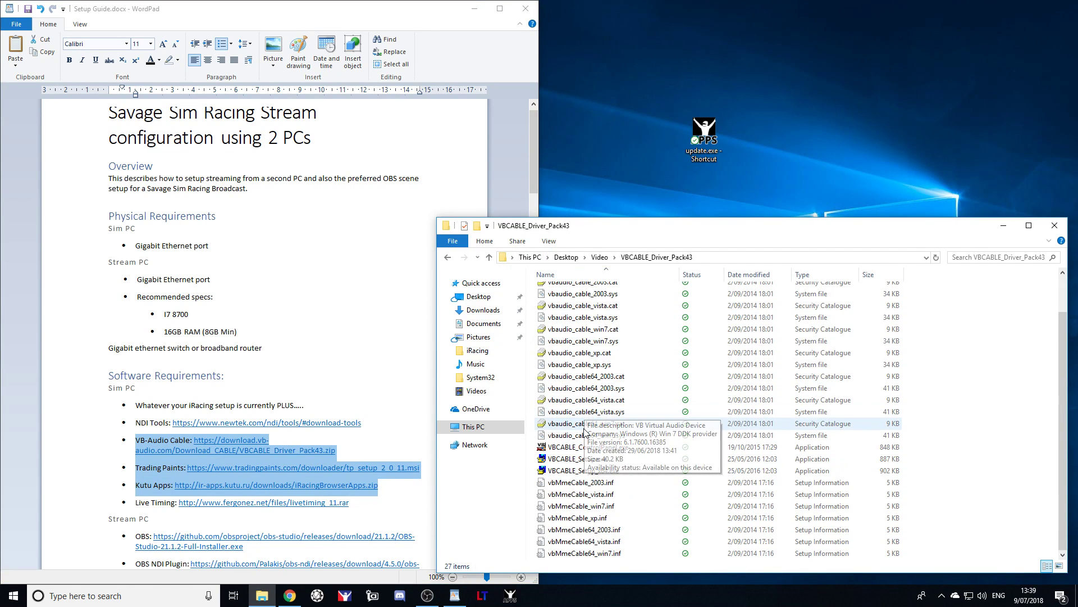
double_click(572, 458)
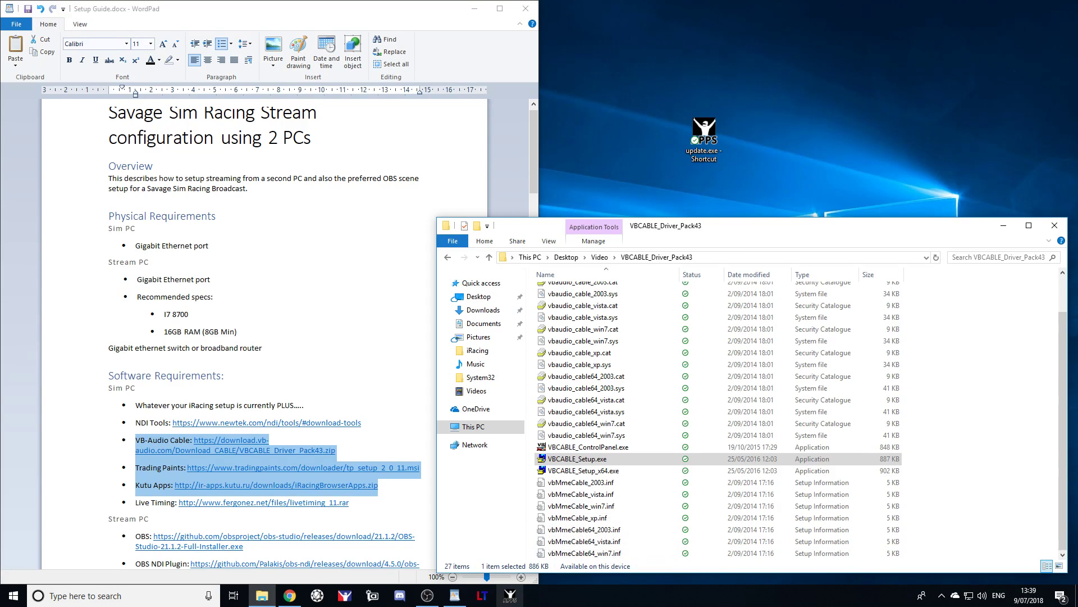
click(579, 471)
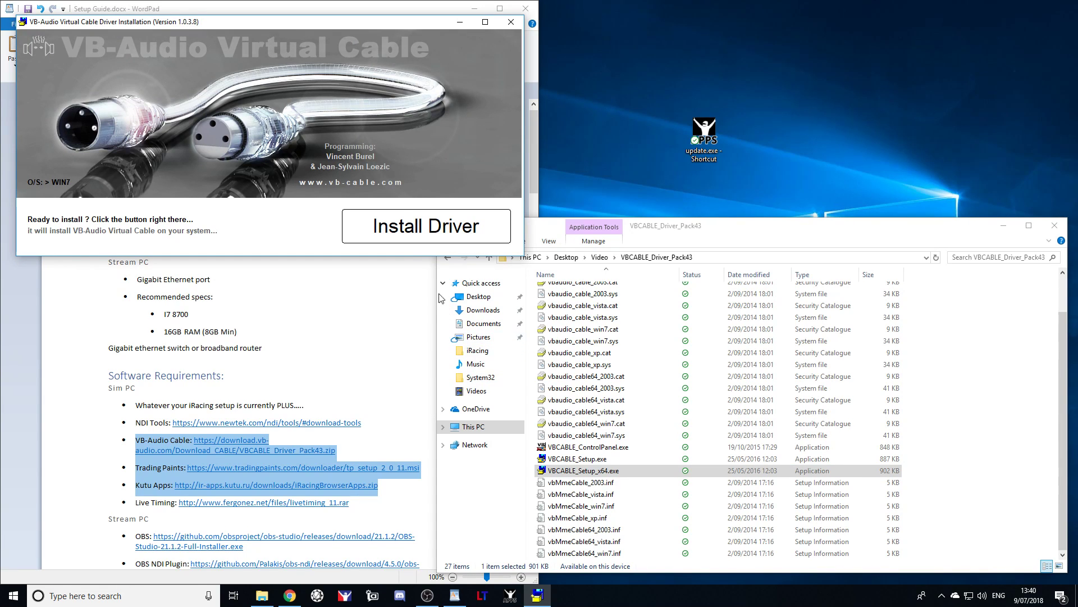
click(388, 231)
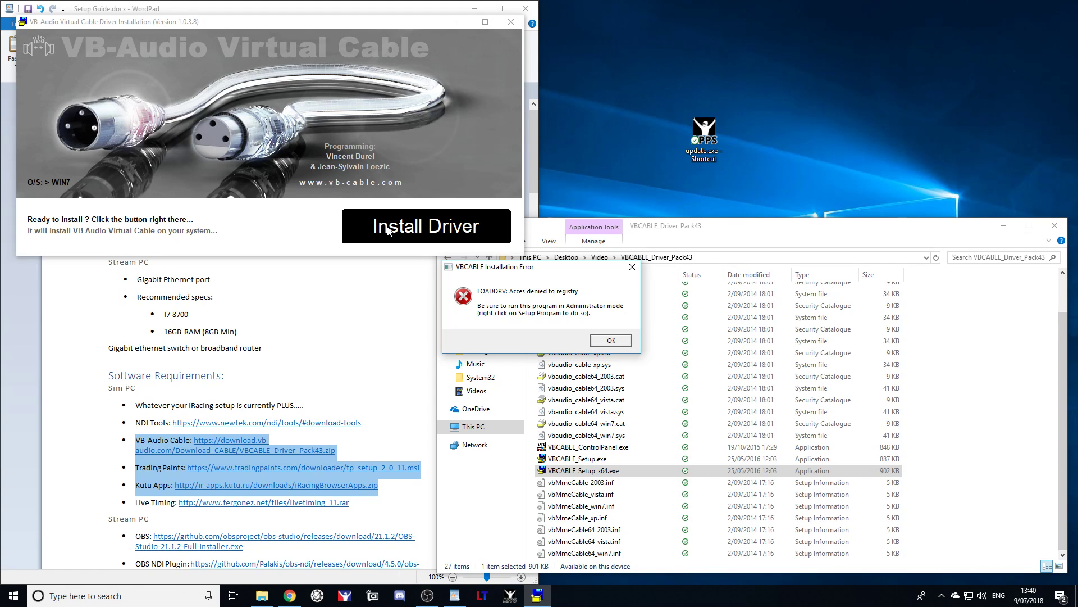
click(609, 341)
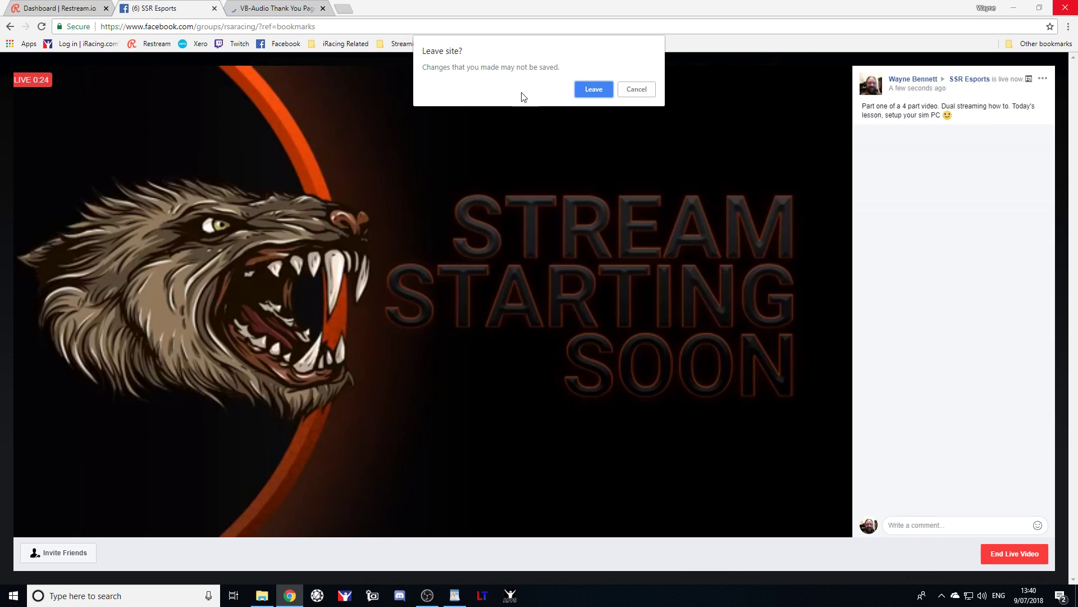
click(599, 92)
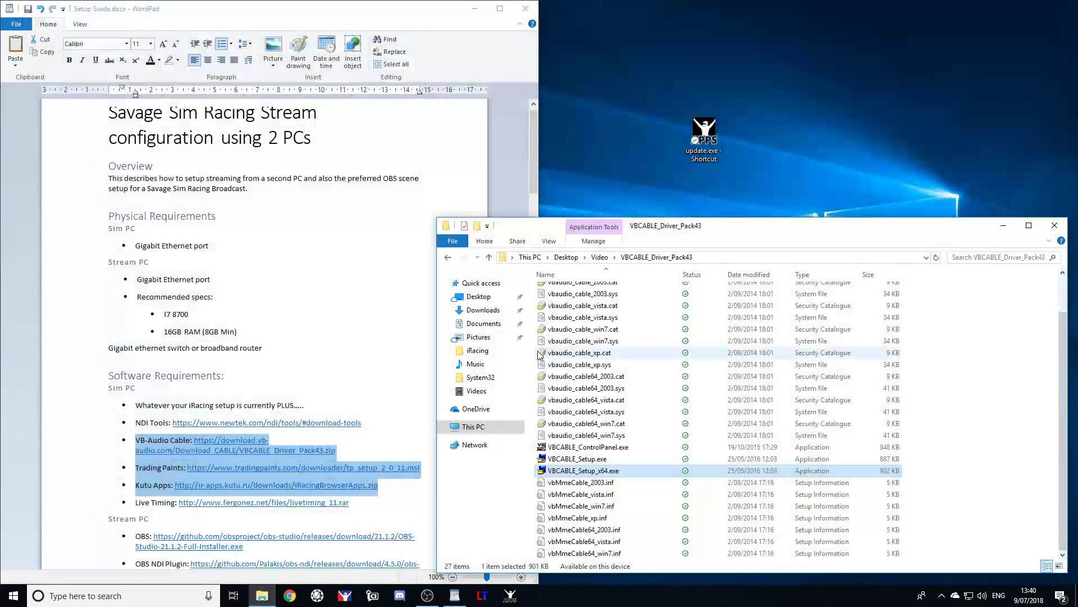
Step: Try to run VBCABLE_Setup.exe as administrator
right_click(573, 462)
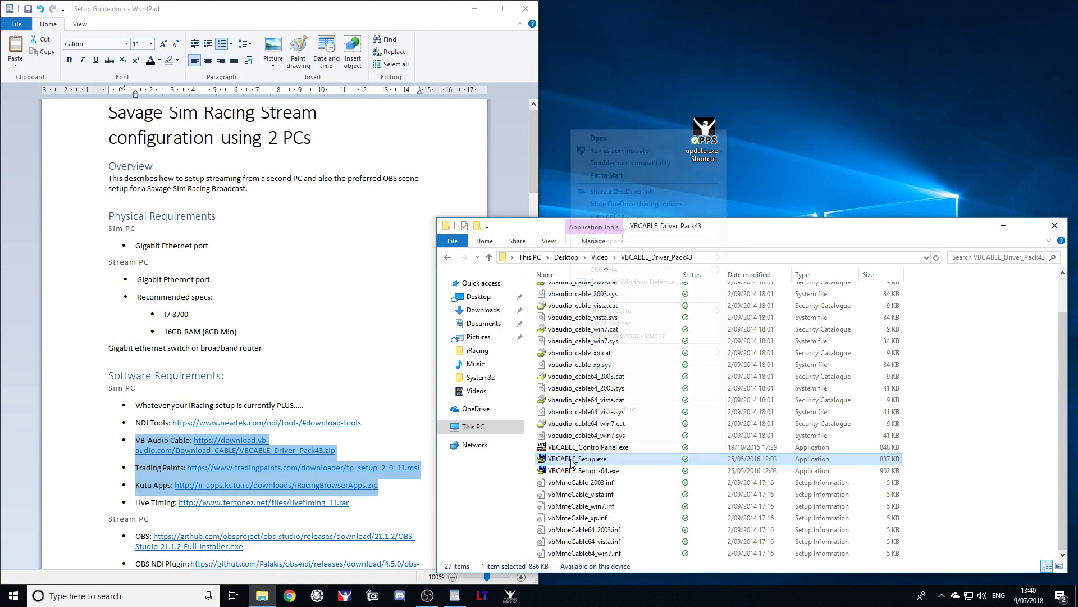
click(619, 150)
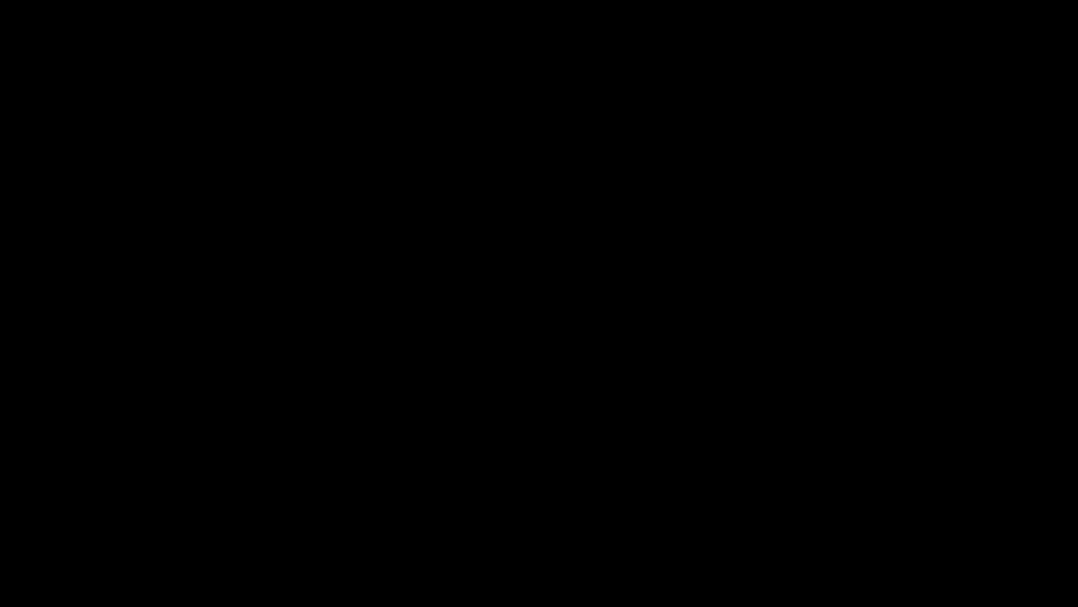
click(492, 384)
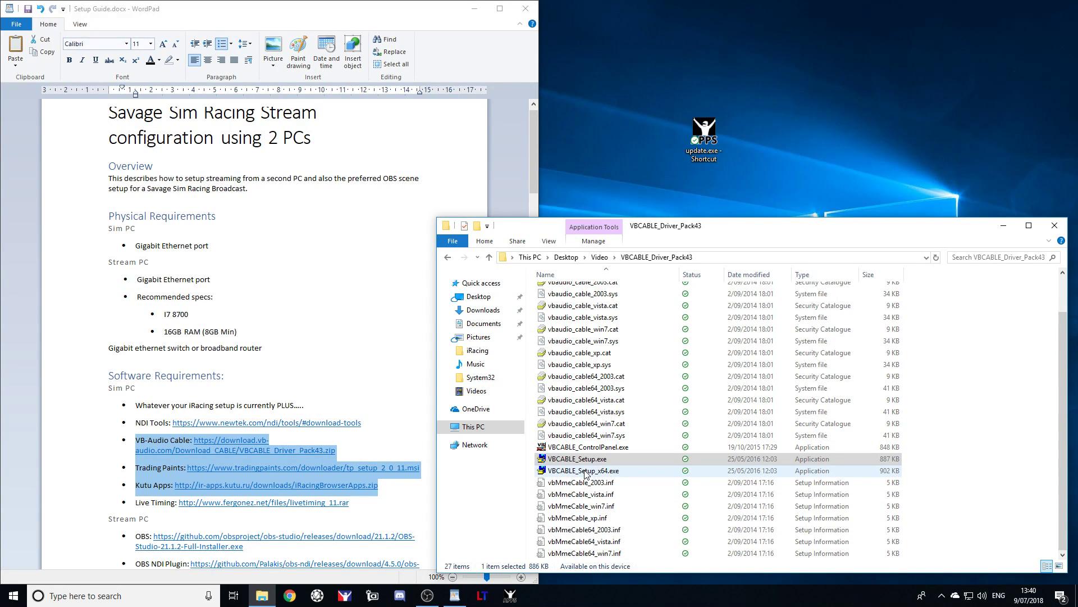
Step: Install the VB-Audio Virtual Cable driver by running VBCABLE_Setup_x64.exe as administrator, and close the resulting thank-you page
right_click(586, 472)
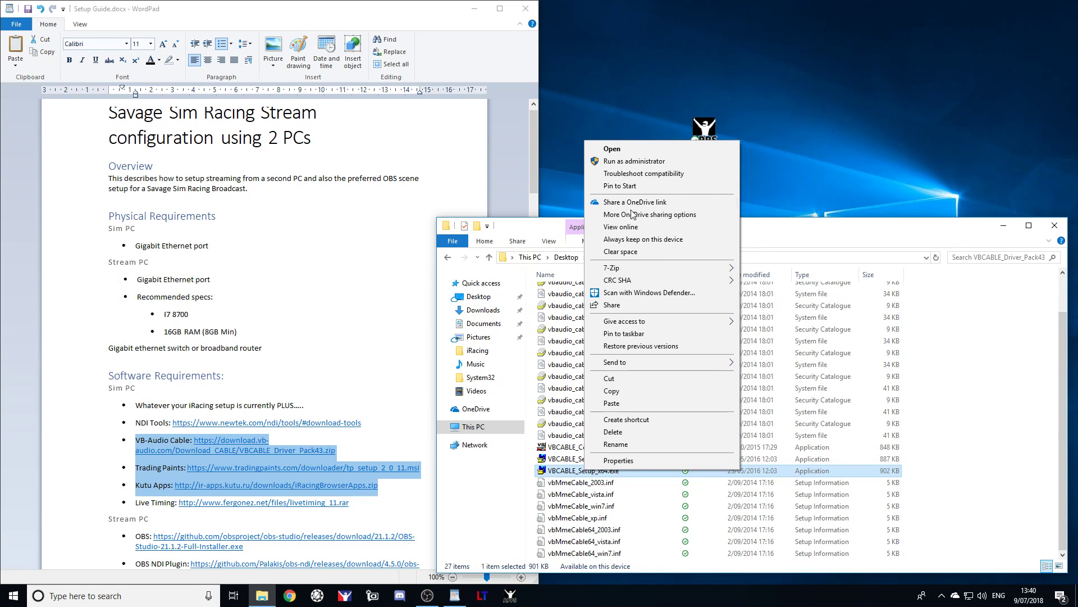
click(632, 161)
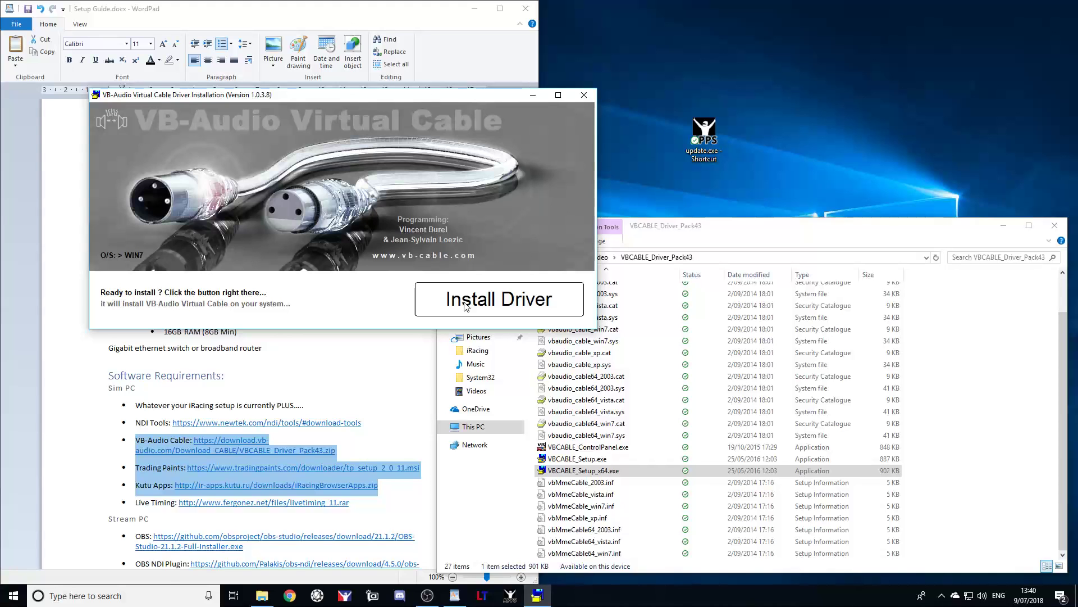
click(471, 302)
click(433, 298)
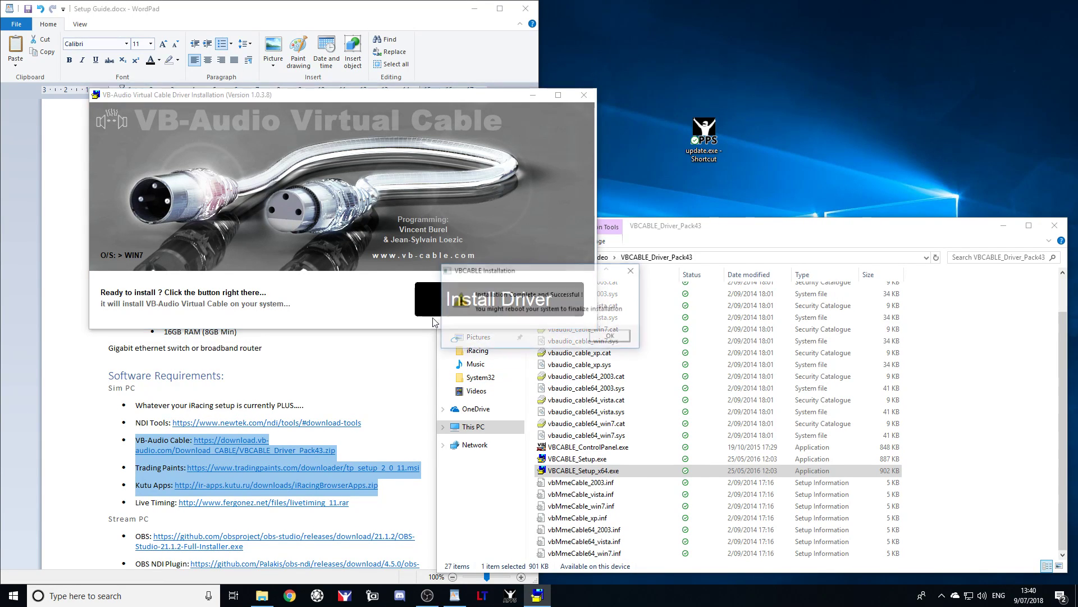
click(601, 341)
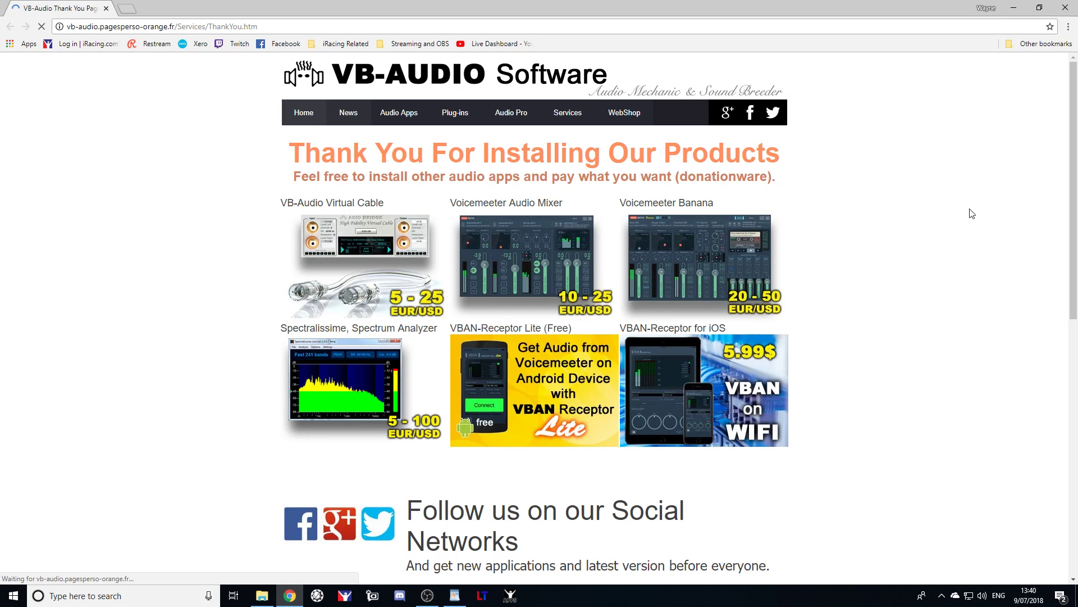
click(1065, 8)
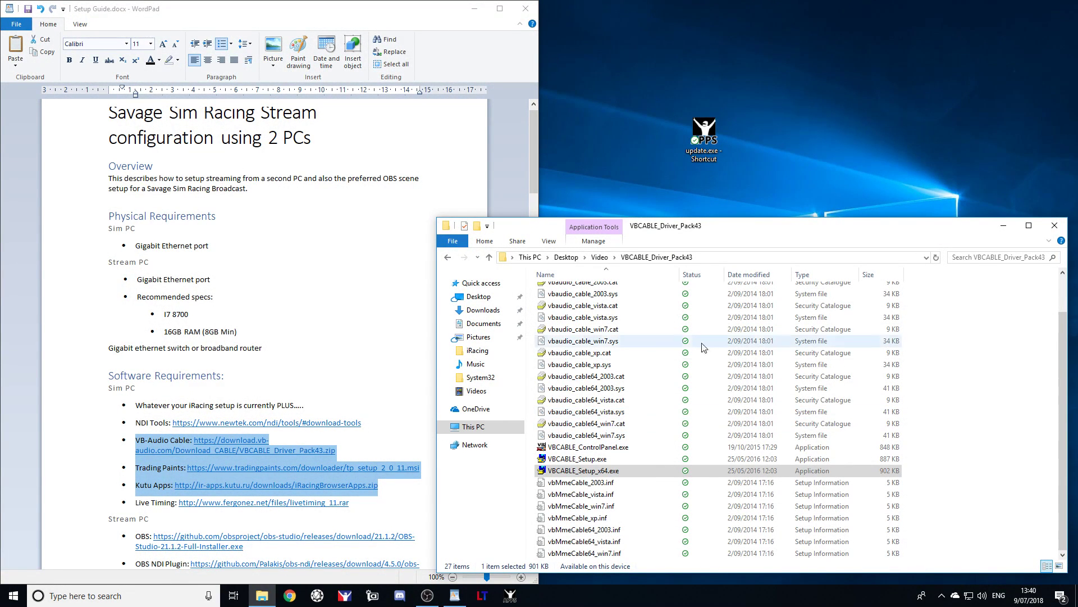
Step: Switch to the OBS window that shows the streaming controls
mouse_move(428, 595)
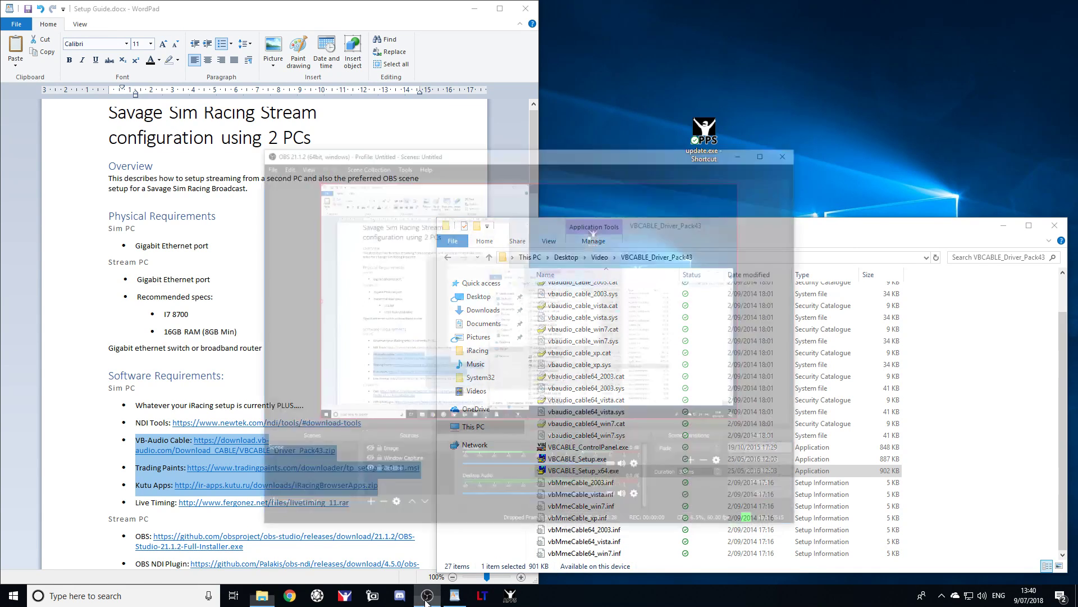
click(427, 548)
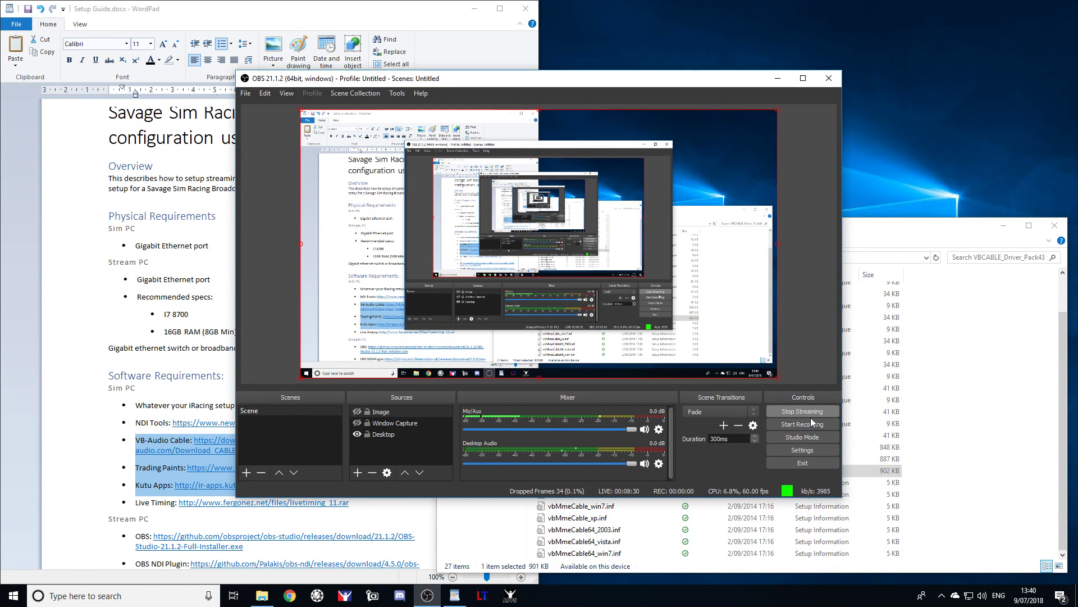